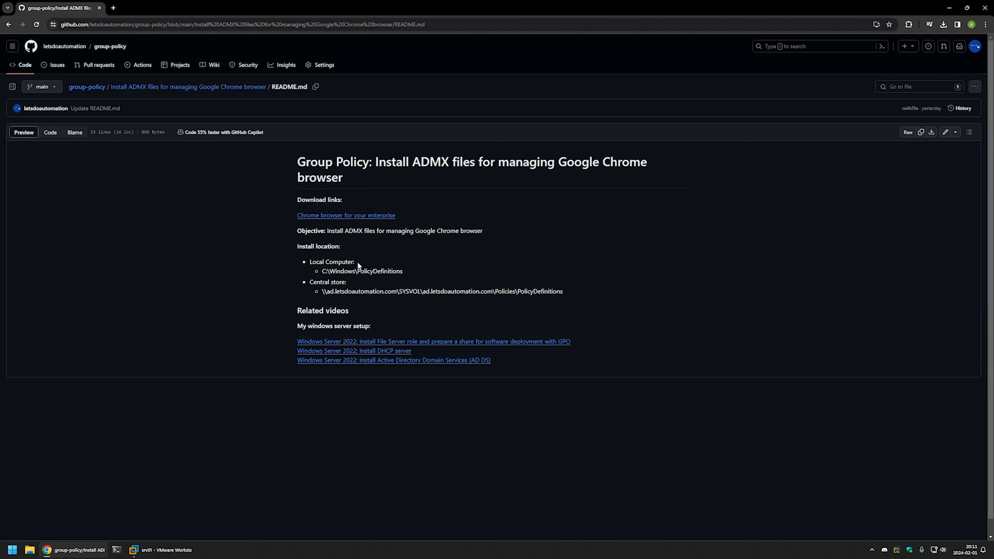
Open the "Chrome browser for your enterprise" download link from the README in a new browser tab
left_click_drag(402, 272, 320, 281)
left_click(349, 283)
middle_click(370, 216)
left_click(153, 7)
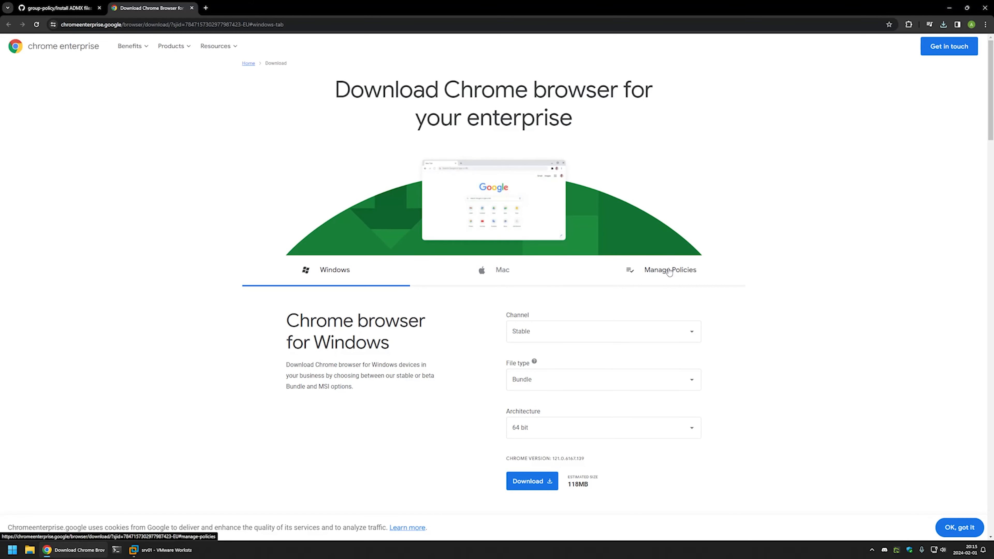
Download the Chrome ADM/ADMX policy templates from the Manage Policies section, accepting the terms of service
left_click(670, 270)
left_click(520, 354)
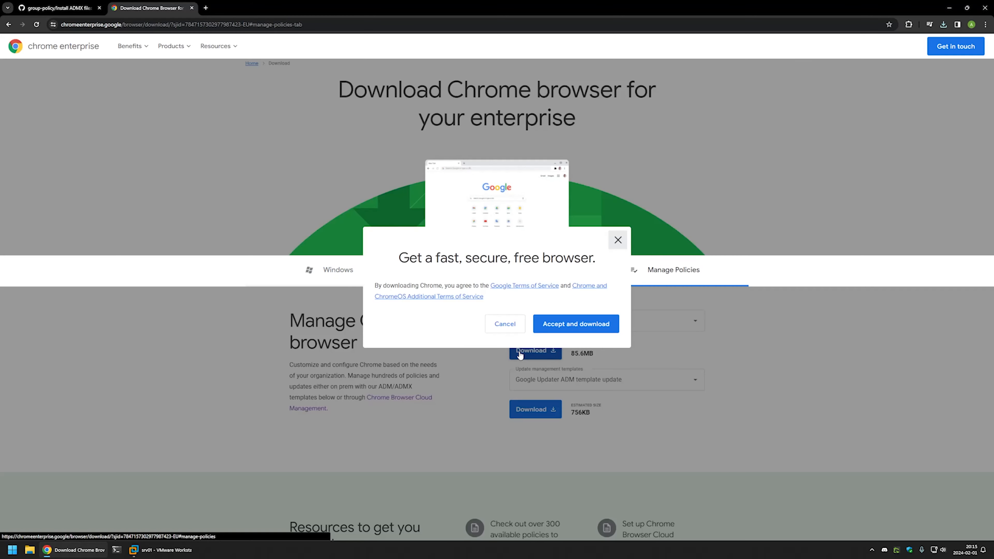
left_click(569, 327)
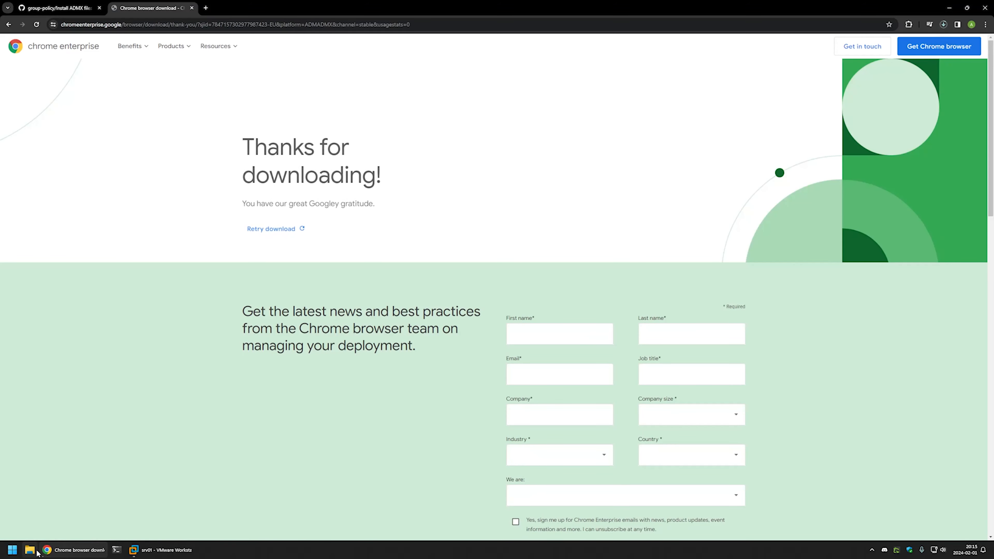
Open the Downloads folder in File Explorer and extract policy_templates.zip into its own policy_templates folder with 7-Zip
right_click(37, 552)
left_click(40, 430)
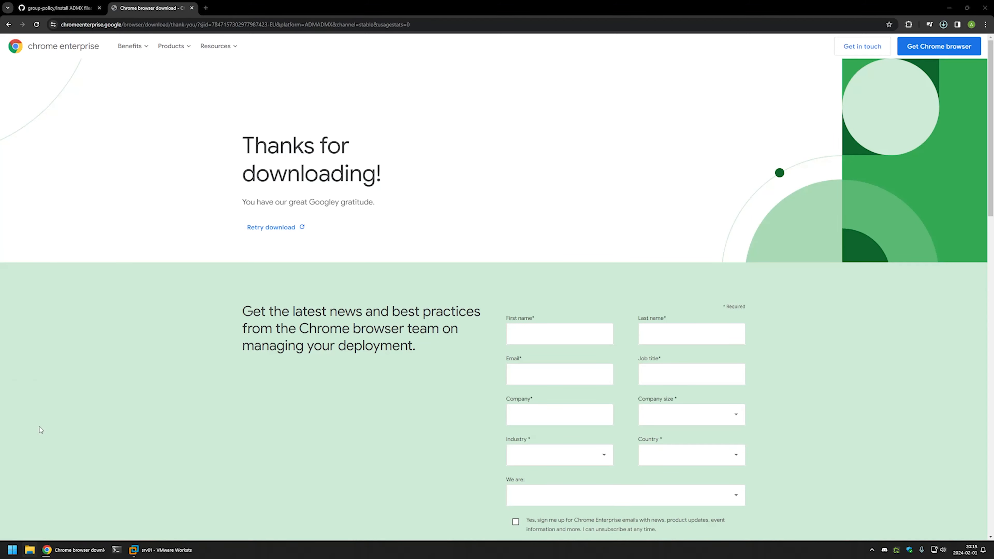
right_click(276, 257)
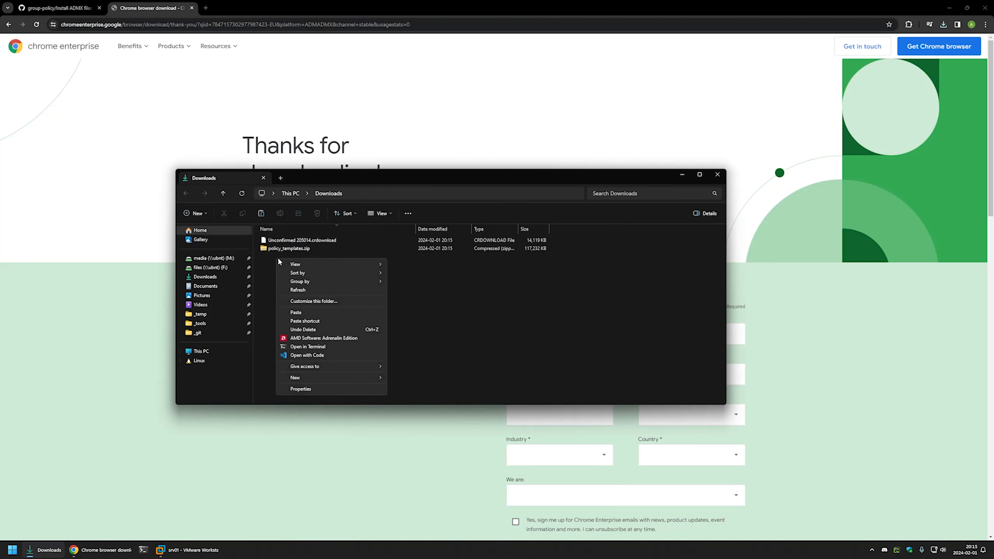
left_click(304, 290)
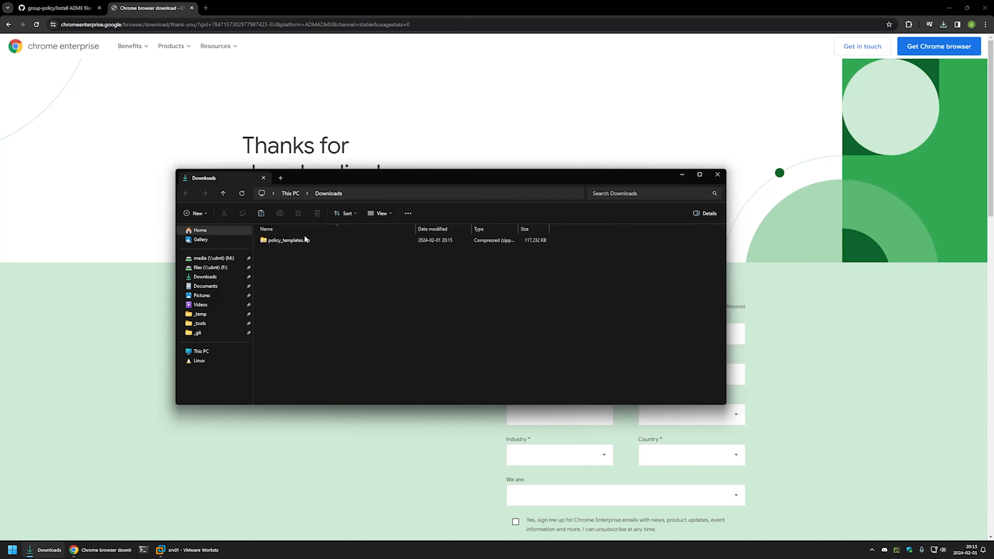
right_click(274, 240)
mouse_move(315, 309)
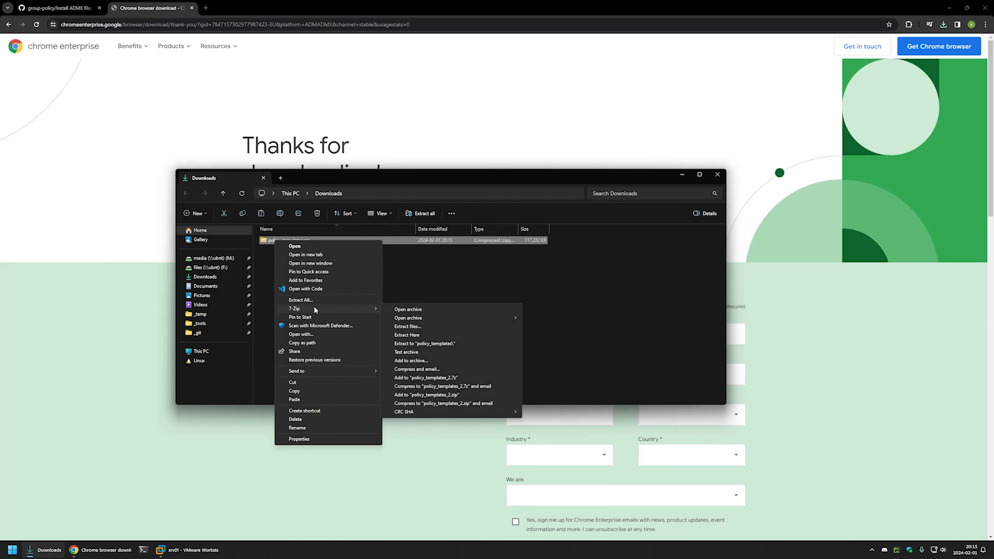
left_click(425, 344)
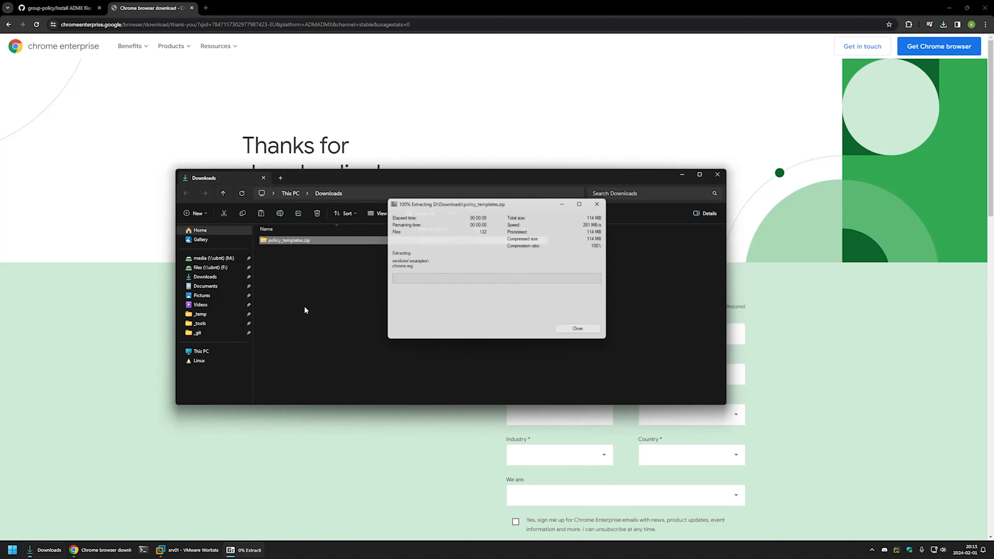
Copy the admx folder from the windows subfolder of the extracted policy_templates folder
double_click(285, 249)
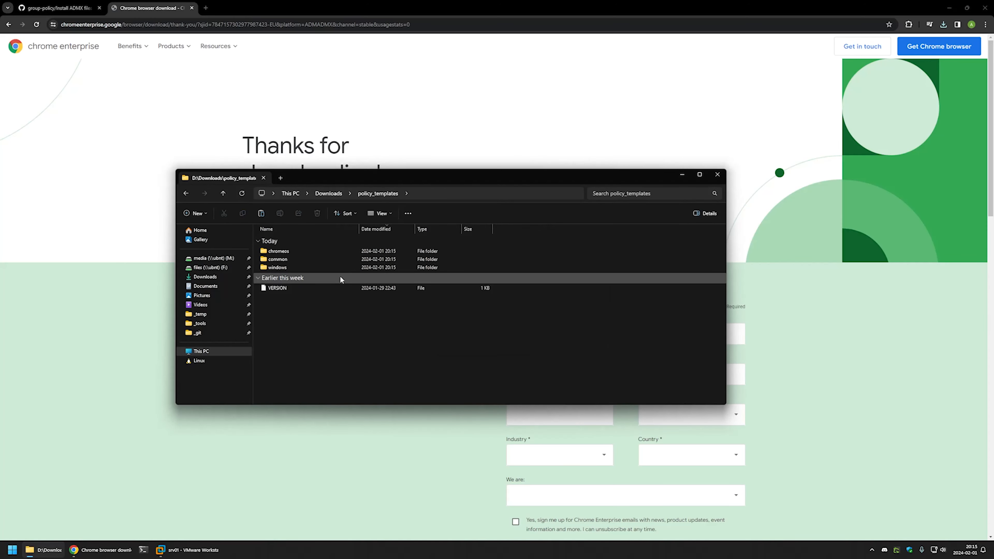
double_click(290, 267)
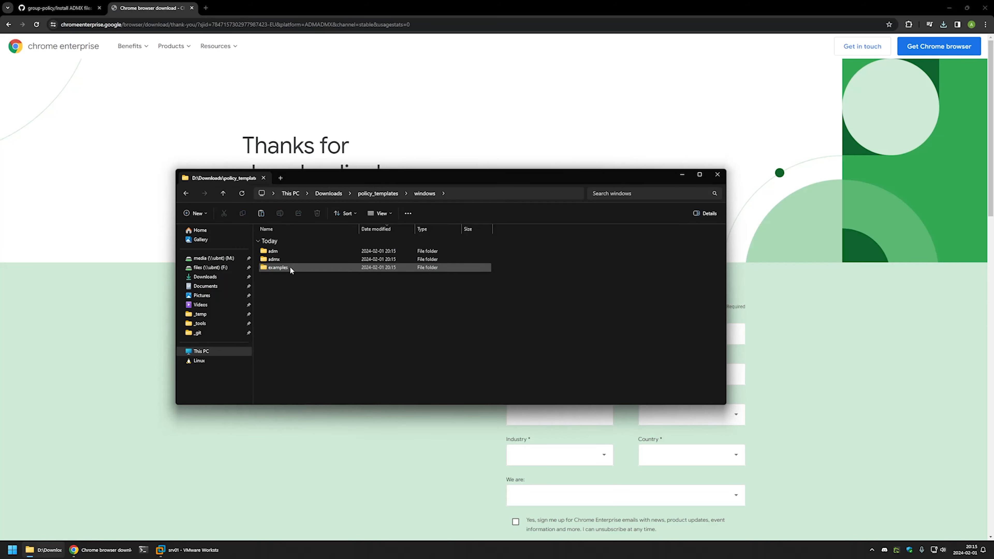
left_click(267, 260)
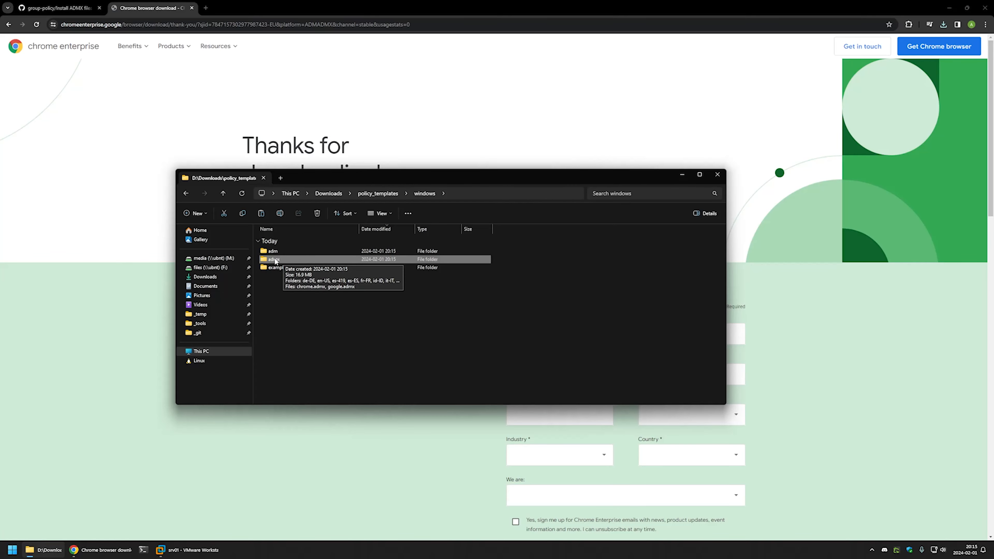
right_click(275, 261)
left_click(290, 401)
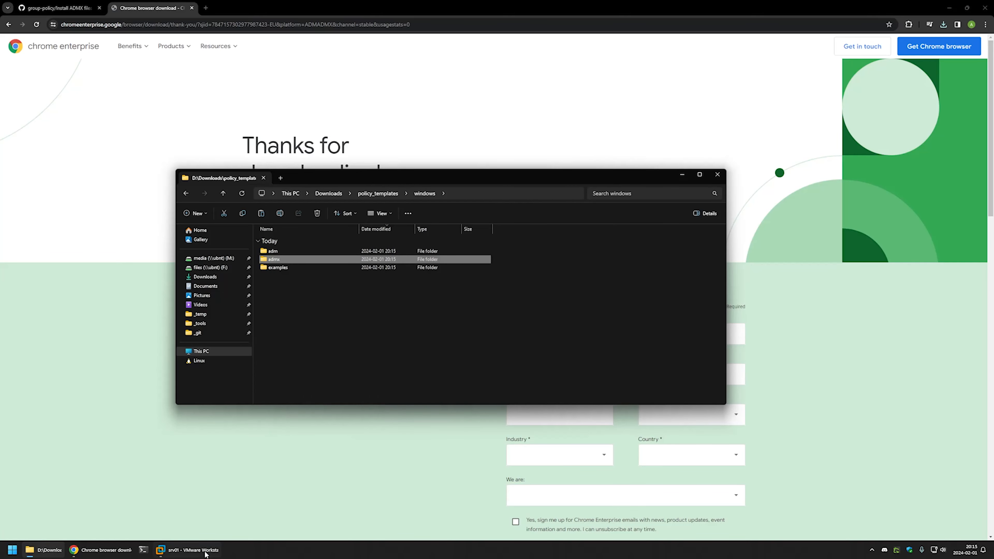
Switch to the srv01 virtual machine in VMware Workstation, minimize Server Manager and paste the admx folder onto the desktop
left_click(206, 550)
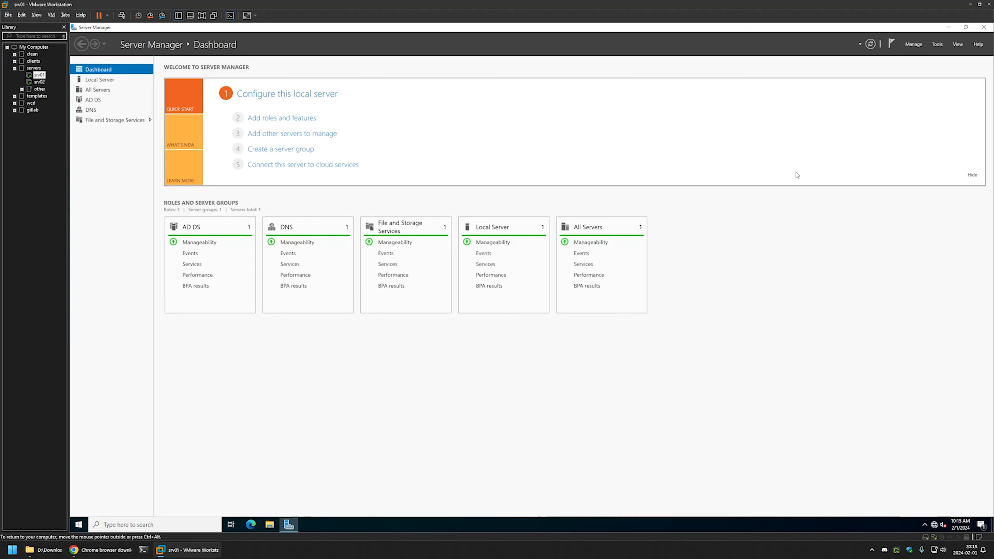
left_click(948, 27)
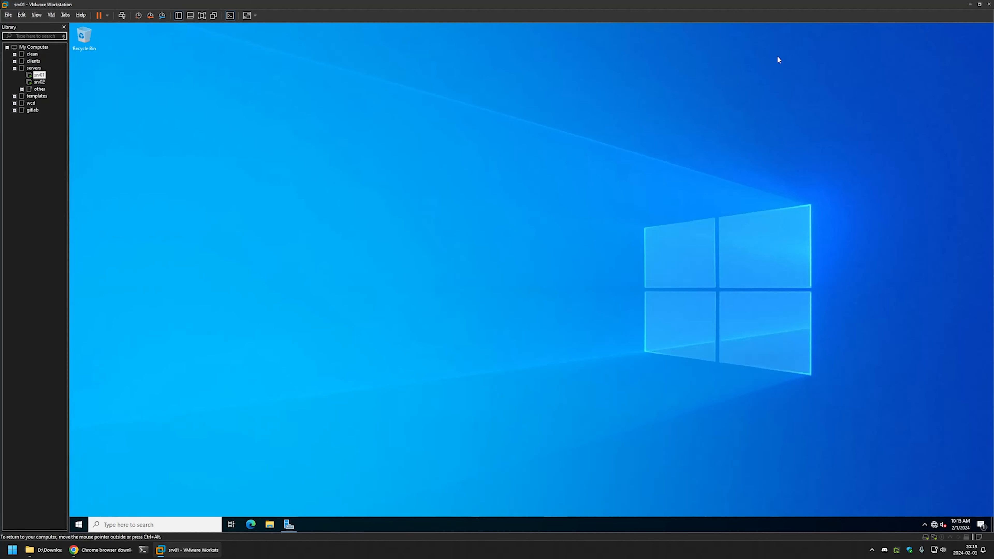
right_click(169, 102)
left_click(201, 135)
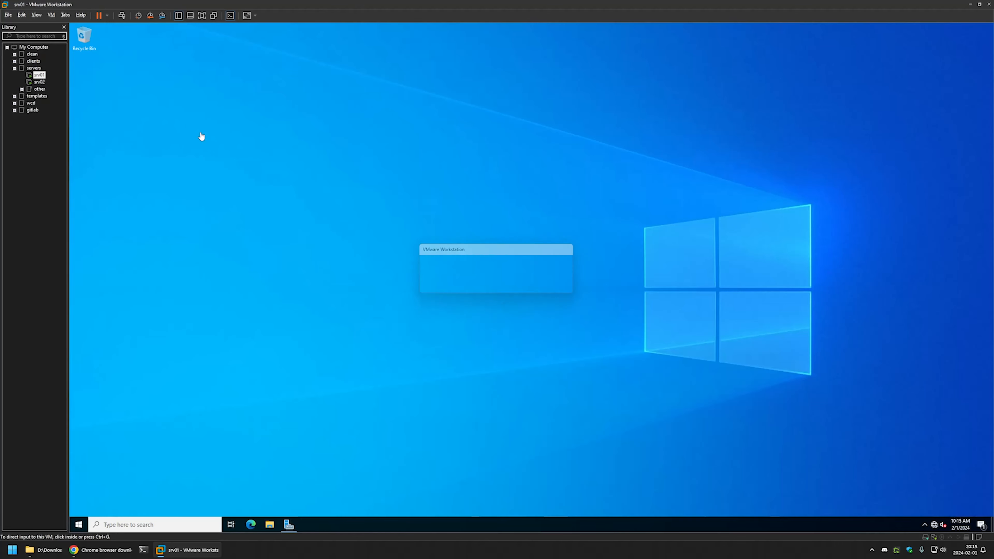
left_click_drag(173, 117, 131, 89)
left_click(139, 102)
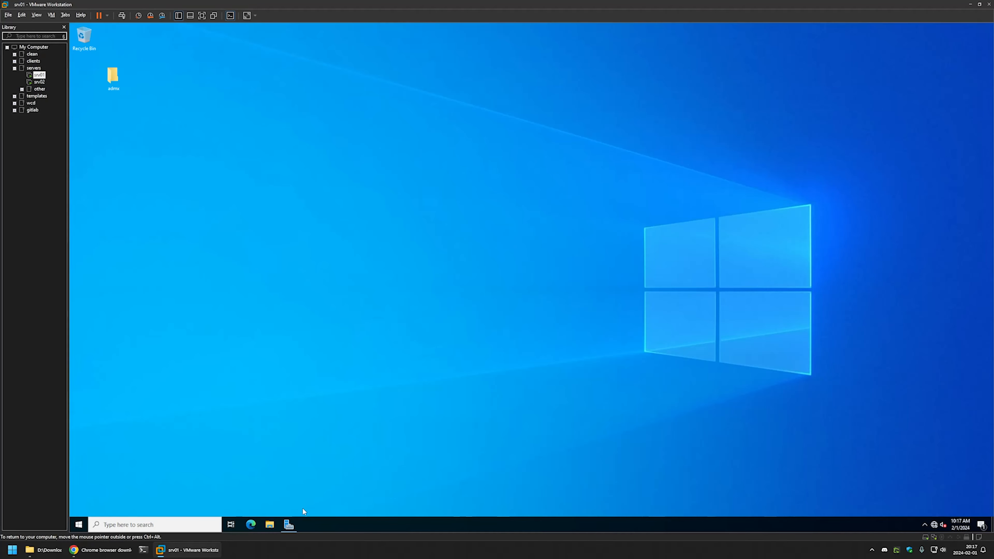
Launch Group Policy Management from Server Manager and open the Default Domain Policy for editing
left_click(289, 525)
left_click(937, 44)
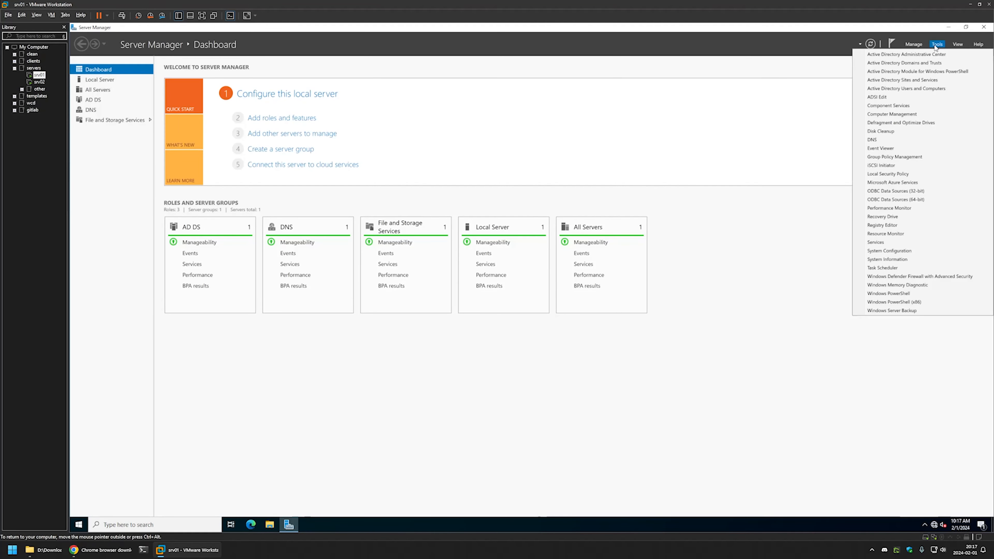
left_click(921, 158)
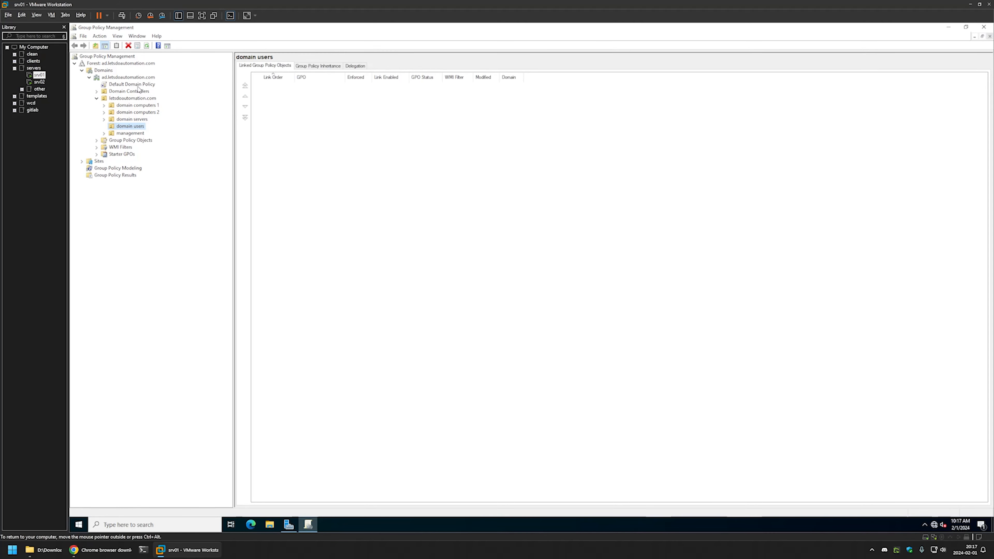
right_click(137, 86)
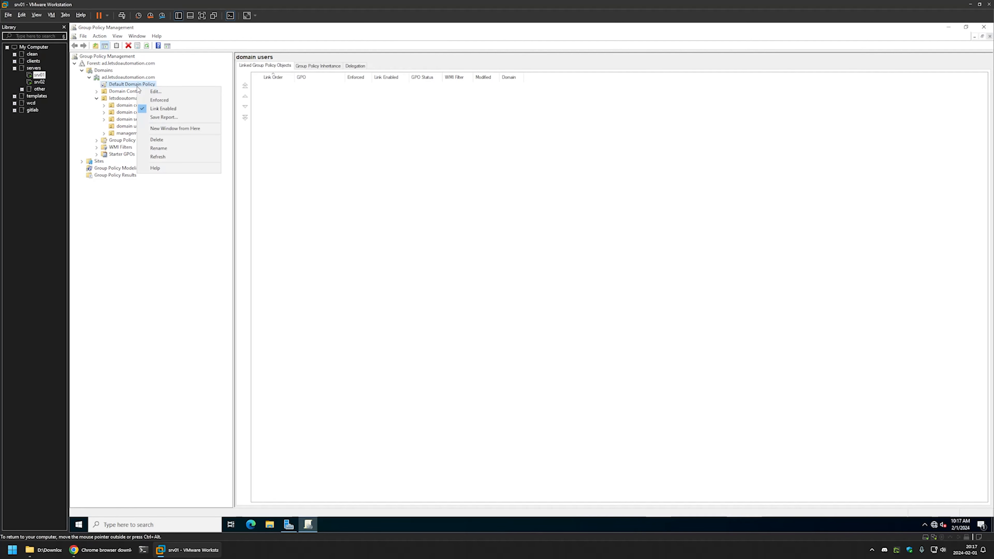
left_click(169, 91)
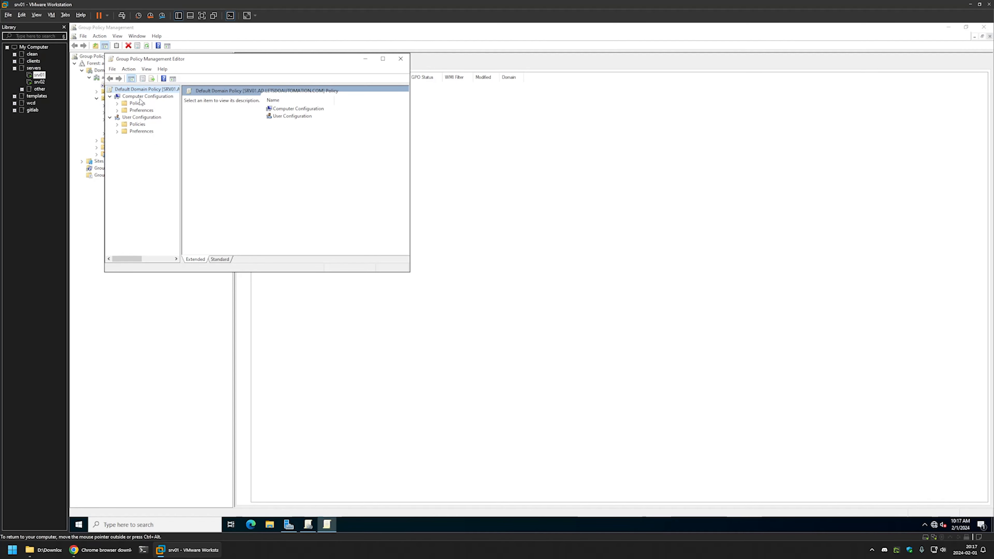
Expand Administrative Templates under the Computer Configuration policies, widen the tree to show its full label and maximize the editor
left_click(117, 103)
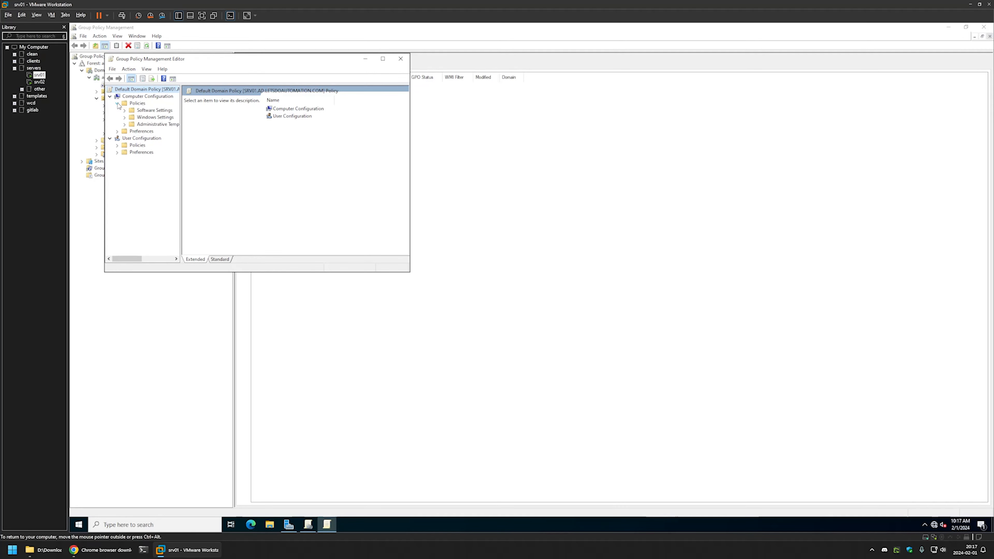
left_click(125, 124)
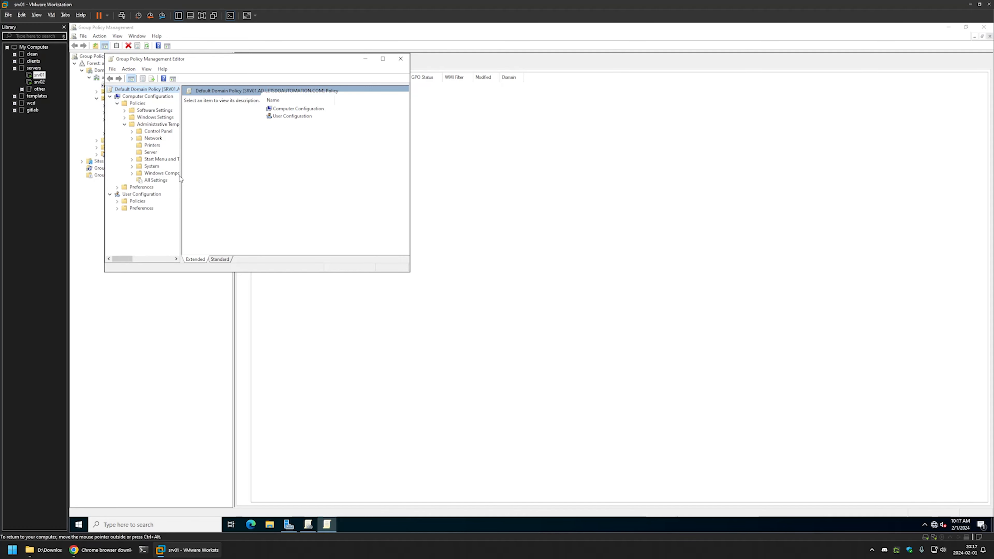
left_click_drag(182, 177, 387, 170)
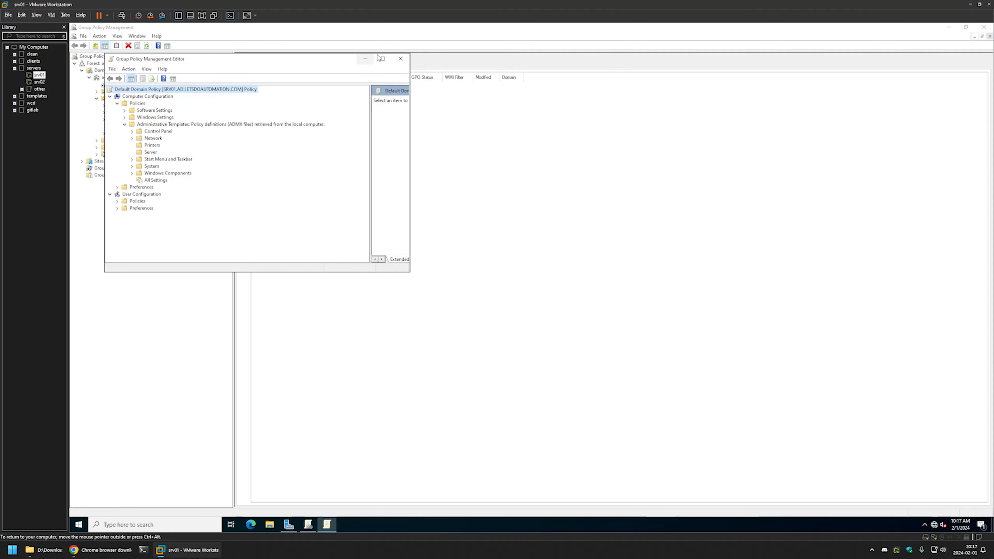
left_click(383, 58)
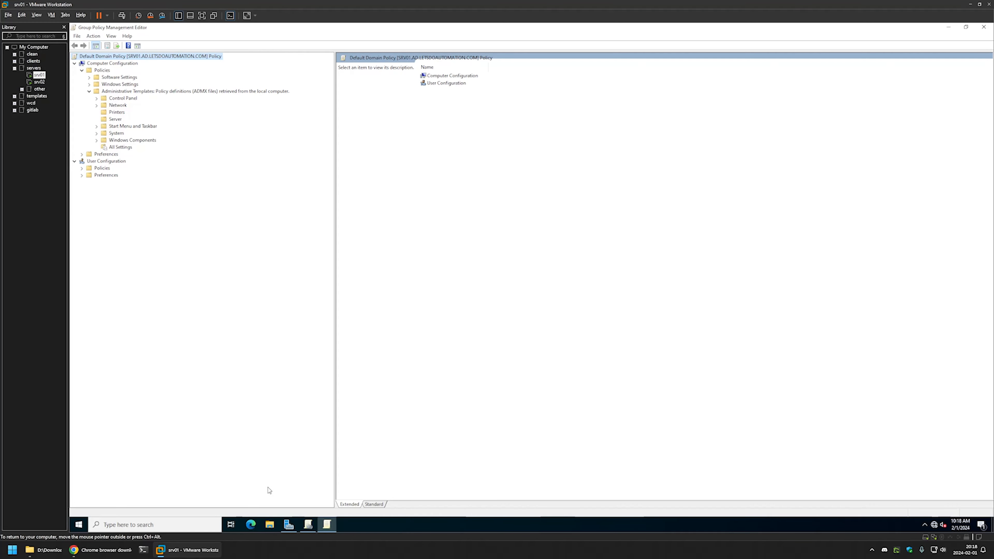
Open C:\Windows\PolicyDefinitions in File Explorer and look through its ADMX files
left_click(269, 525)
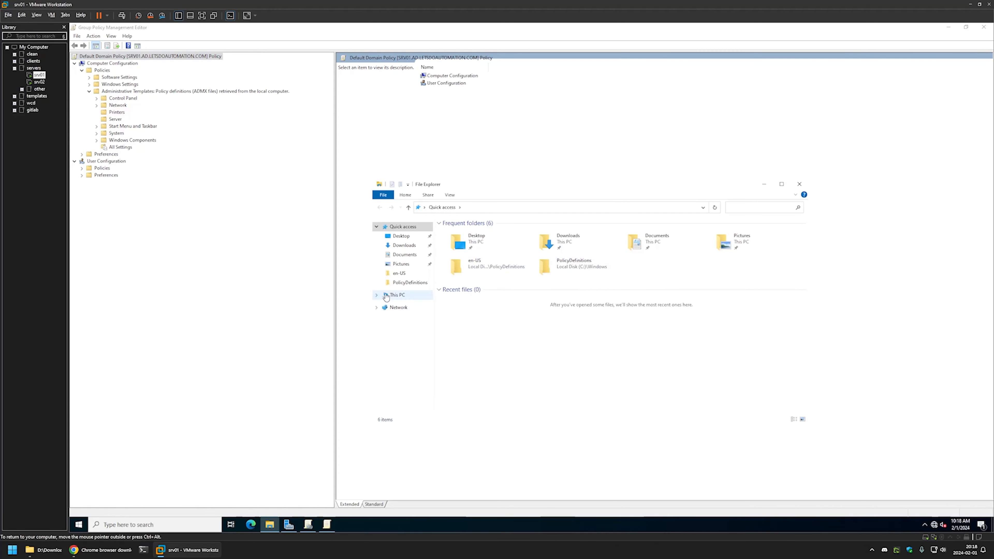
left_click(397, 295)
double_click(496, 313)
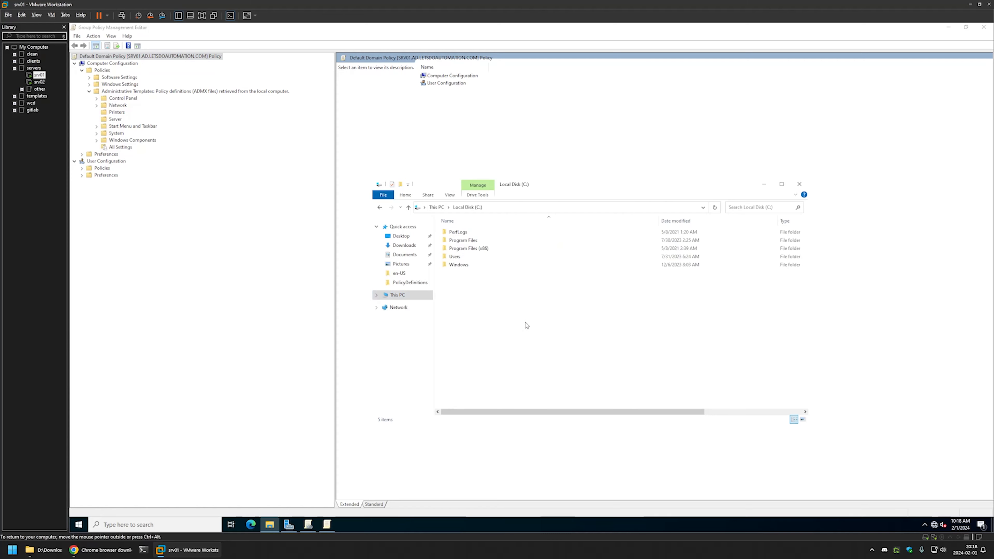
double_click(462, 265)
left_click(546, 314)
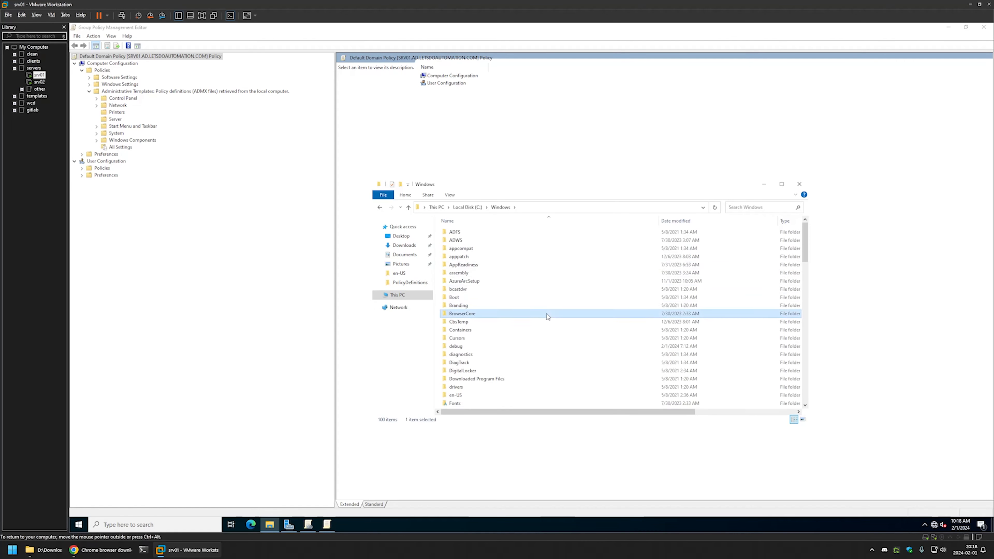
type("po")
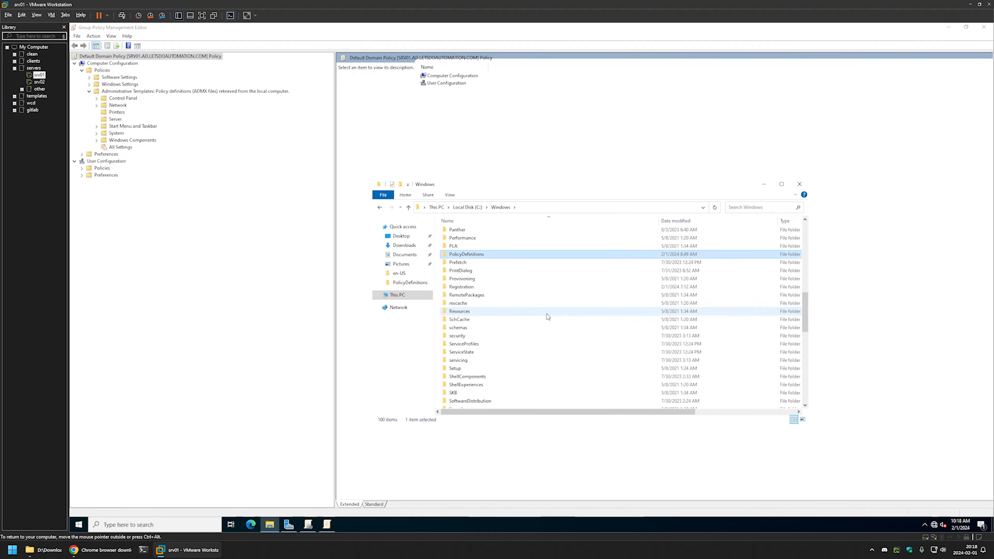
key("Return")
scroll(474, 249, "down", 20)
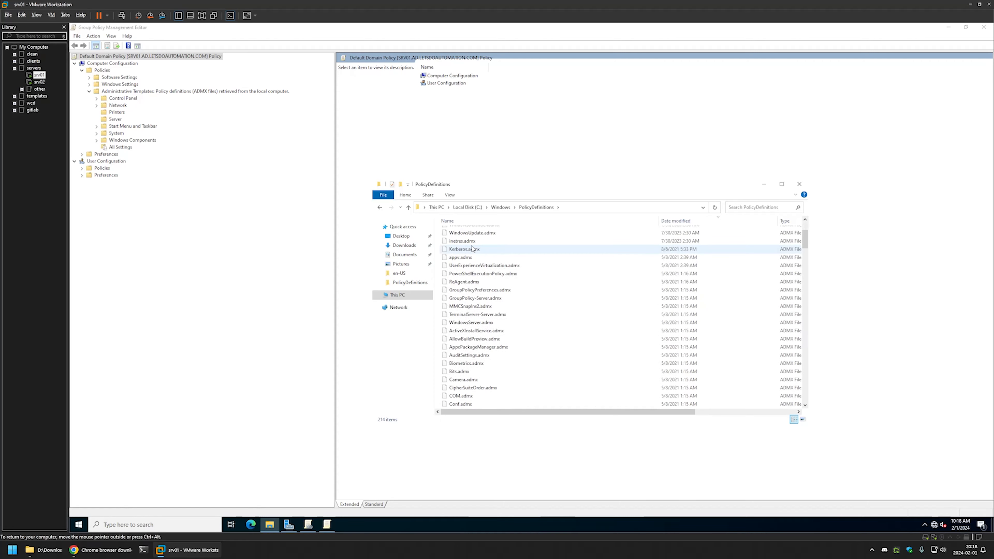
scroll(502, 309, "up", 20)
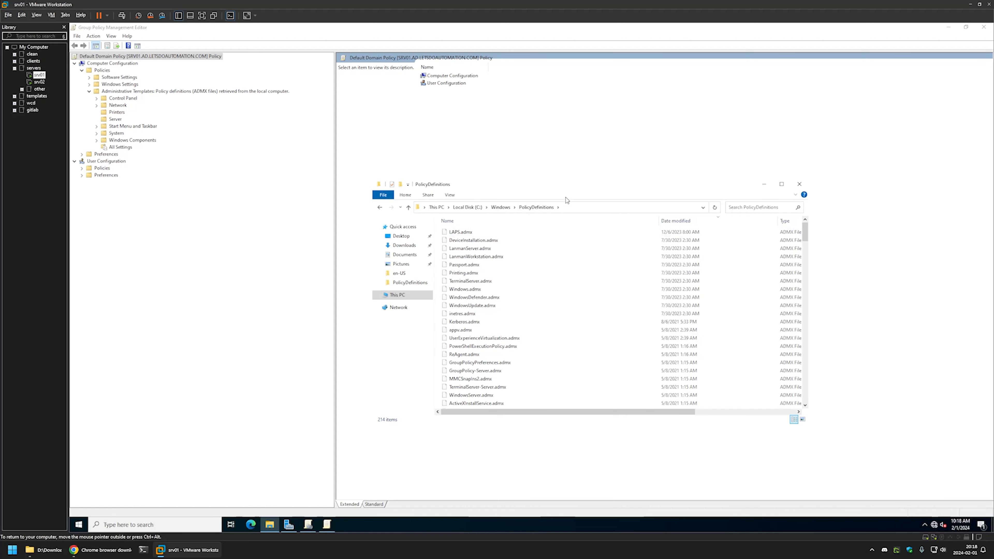
Clear the other windows away, open the desktop's admx folder and move the PolicyDefinitions window beside it
left_click(984, 27)
left_click(943, 39)
left_click(949, 27)
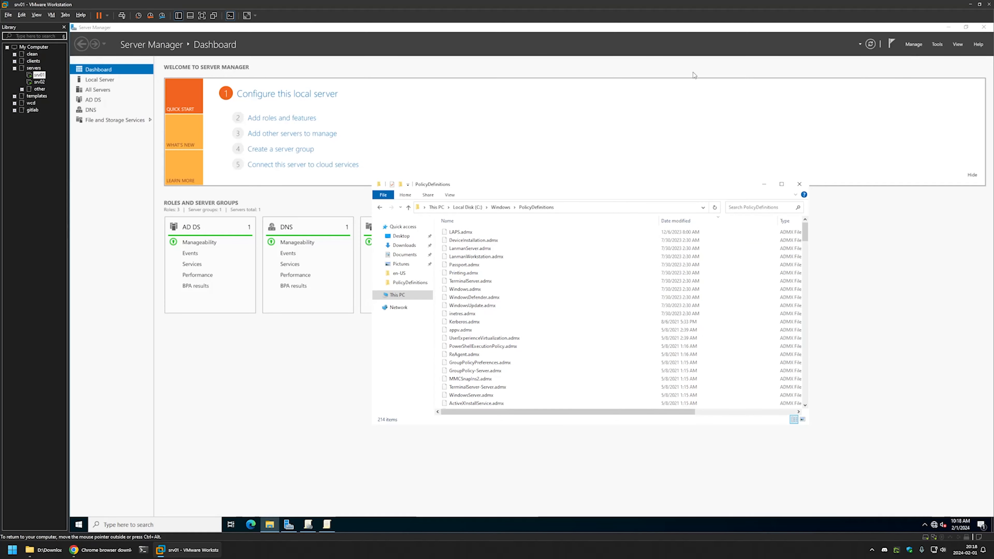
left_click(948, 27)
double_click(113, 76)
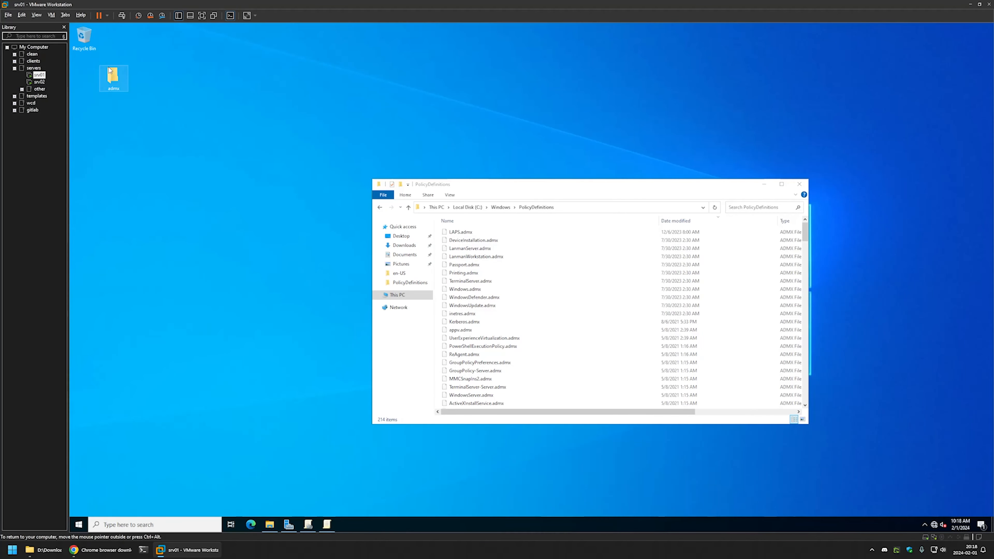
left_click(505, 192)
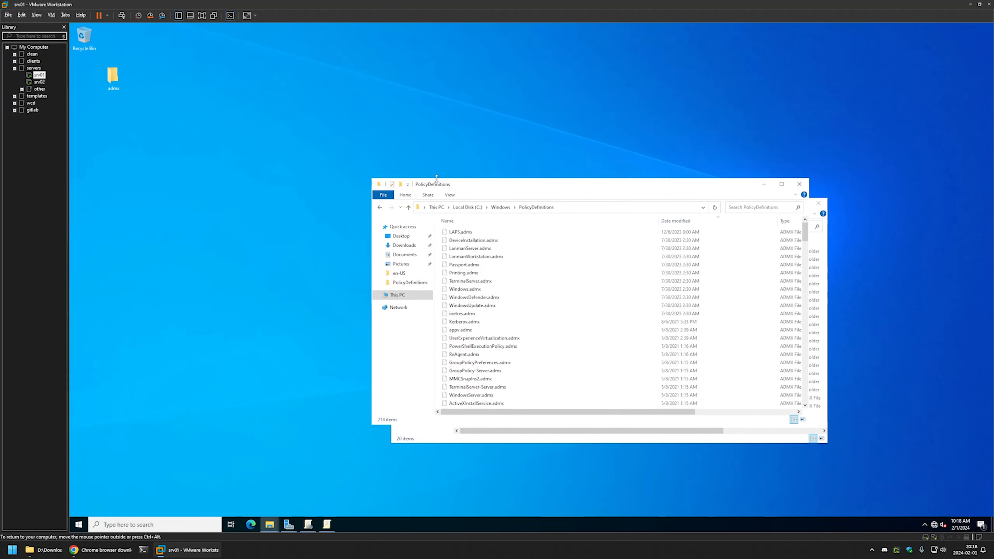
left_click_drag(505, 192, 788, 188)
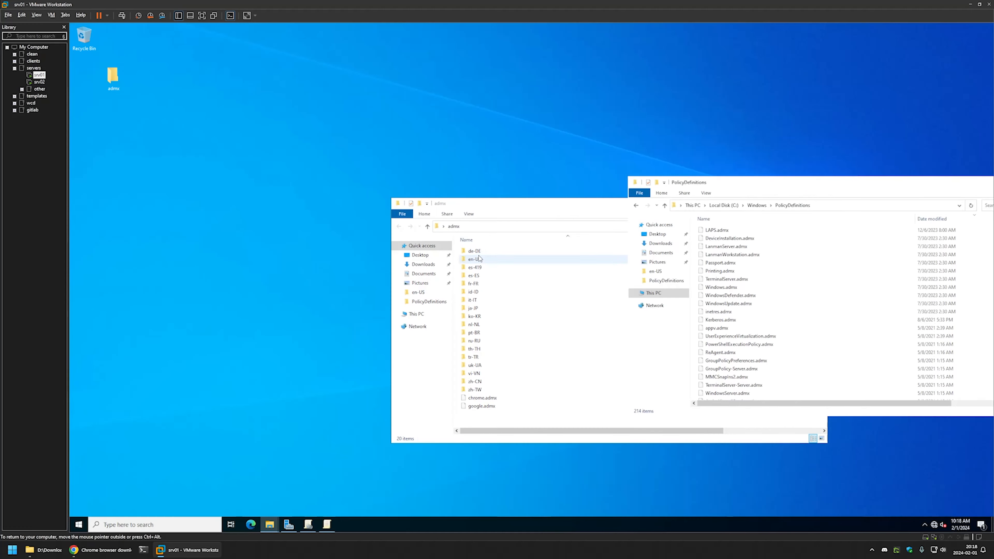
Copy the en-US folder, chrome.admx and google.admx from the admx folder into C:\Windows\PolicyDefinitions, arranging the two windows side by side
left_click(499, 259)
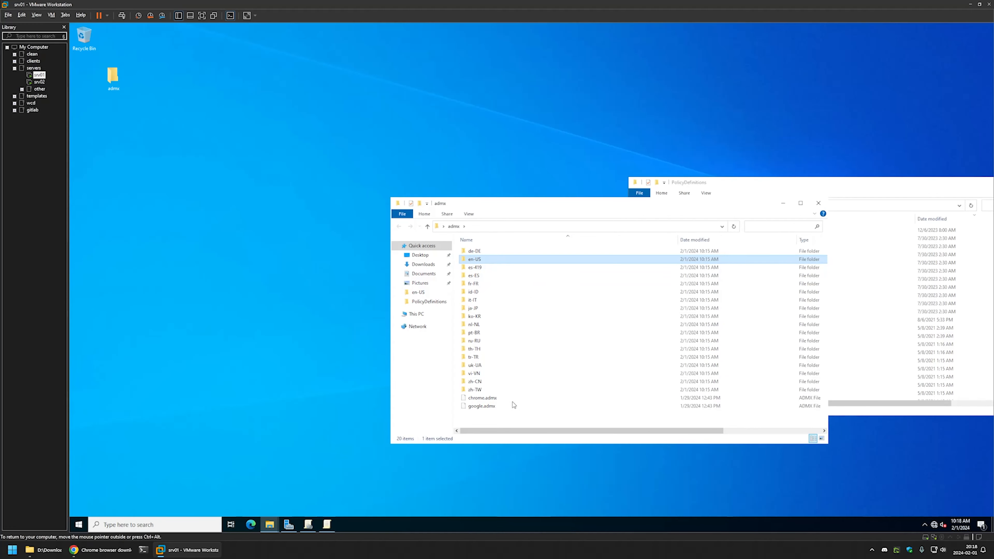
left_click(500, 400, "ctrl")
left_click(494, 407, "ctrl")
left_click_drag(554, 206, 323, 167)
right_click(244, 219)
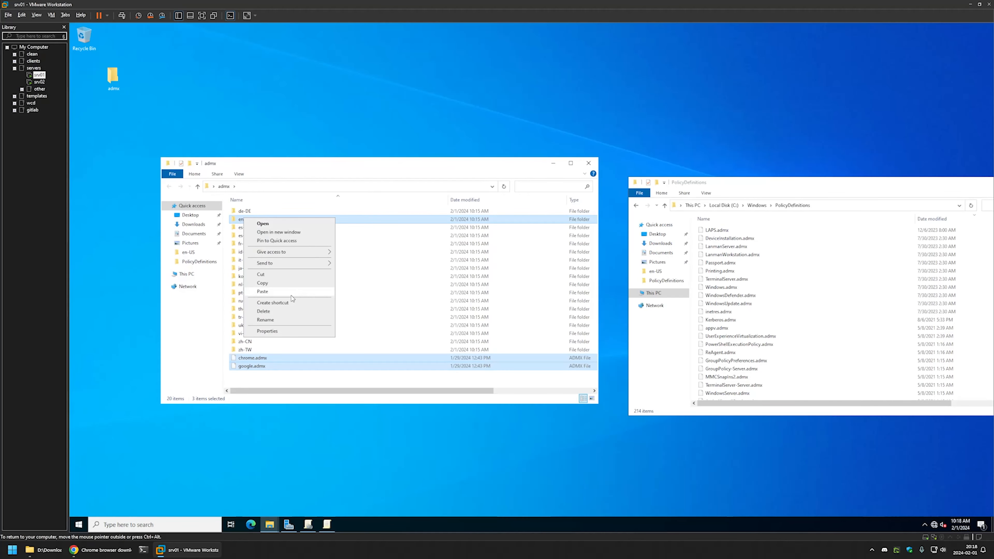
left_click(266, 291)
left_click(802, 191)
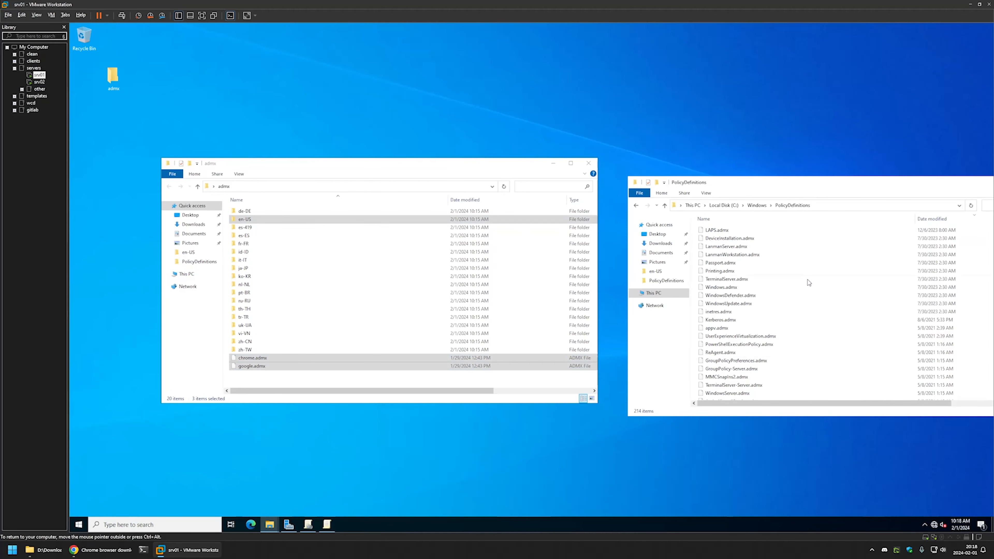
right_click(809, 281)
left_click(841, 335)
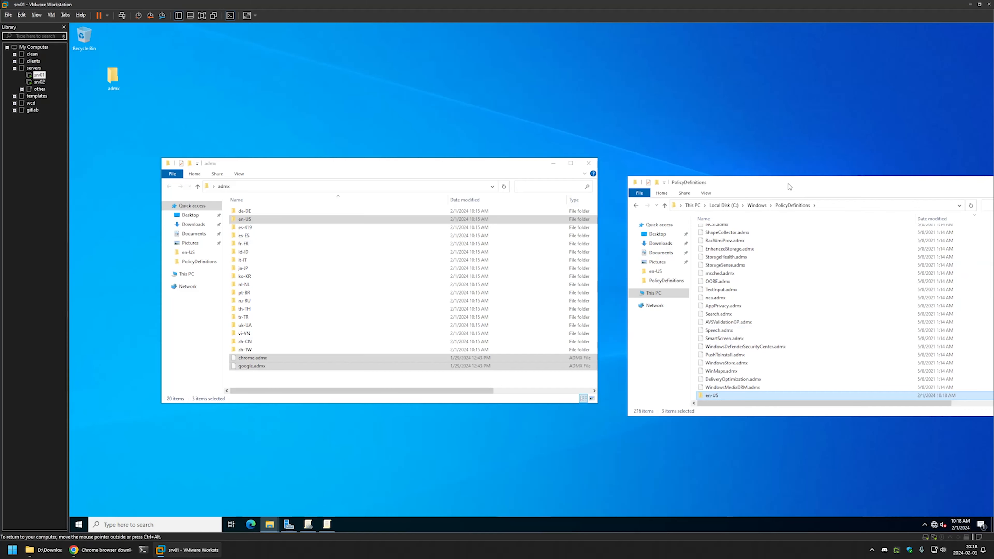
left_click_drag(797, 181, 643, 128)
left_click(729, 414)
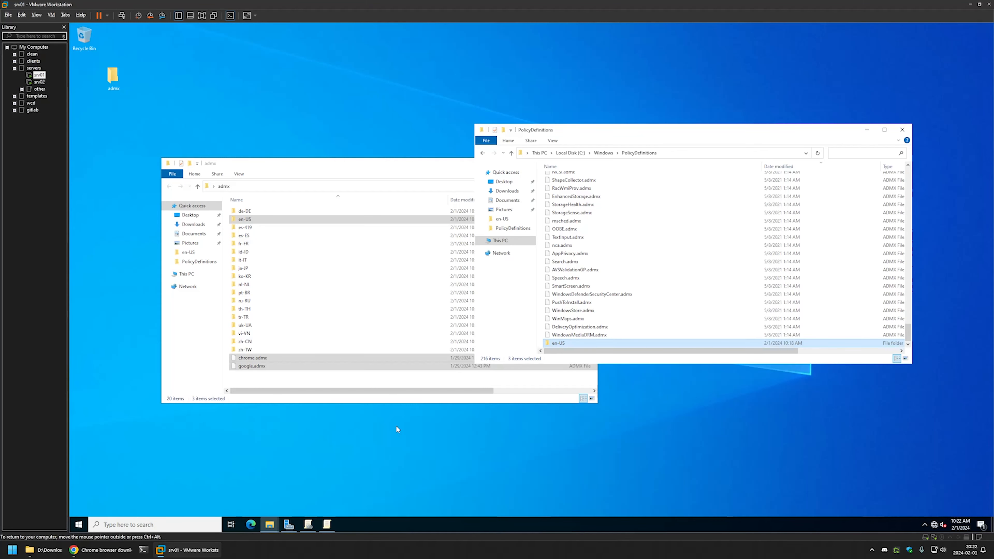
Return to Group Policy Management and open the Default Domain Policy for editing in a new editor
left_click(308, 524)
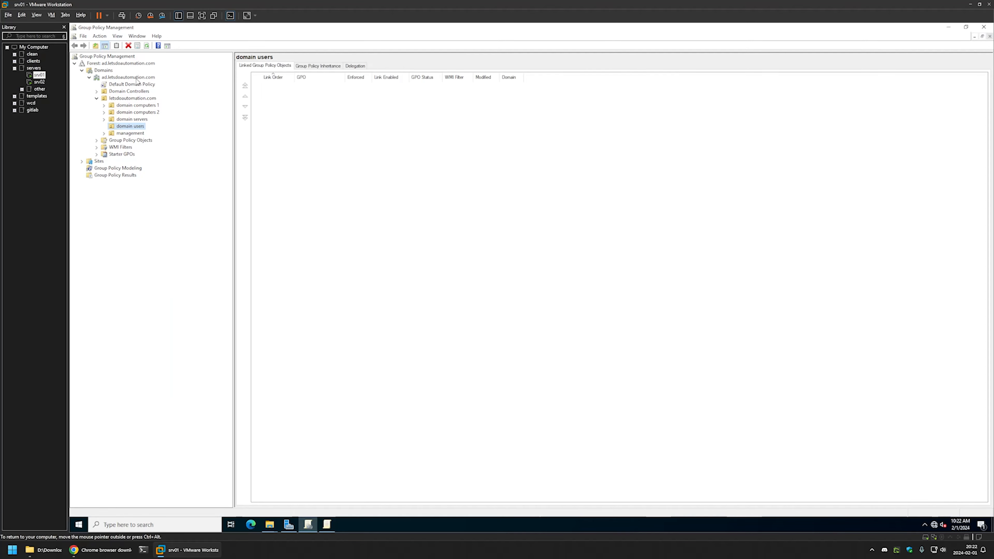
right_click(136, 79)
right_click(124, 83)
left_click(144, 88)
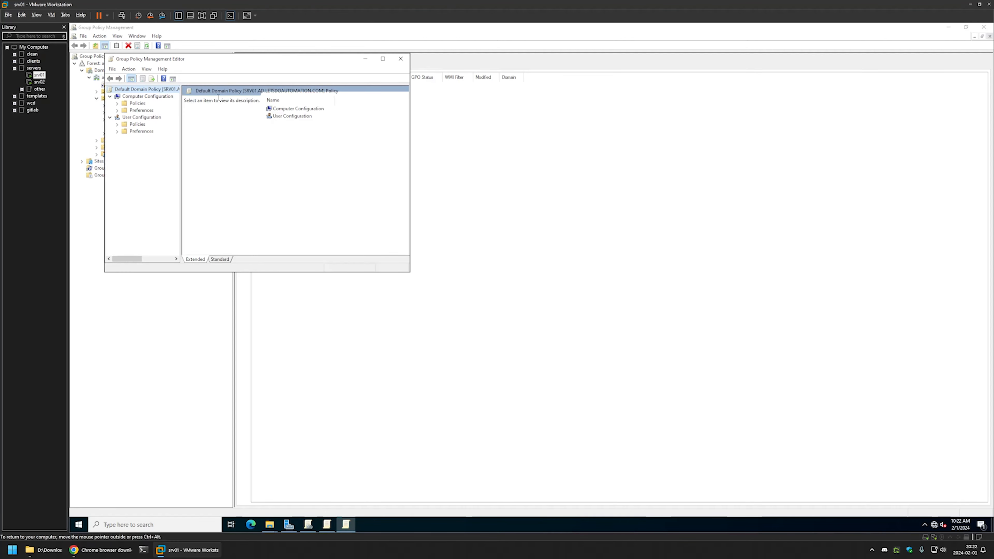
Expand the Computer Configuration policies through Administrative Templates and Google to Google Chrome, widening the tree to show full labels
left_click_drag(307, 66, 590, 136)
left_click(400, 175)
left_click(407, 195)
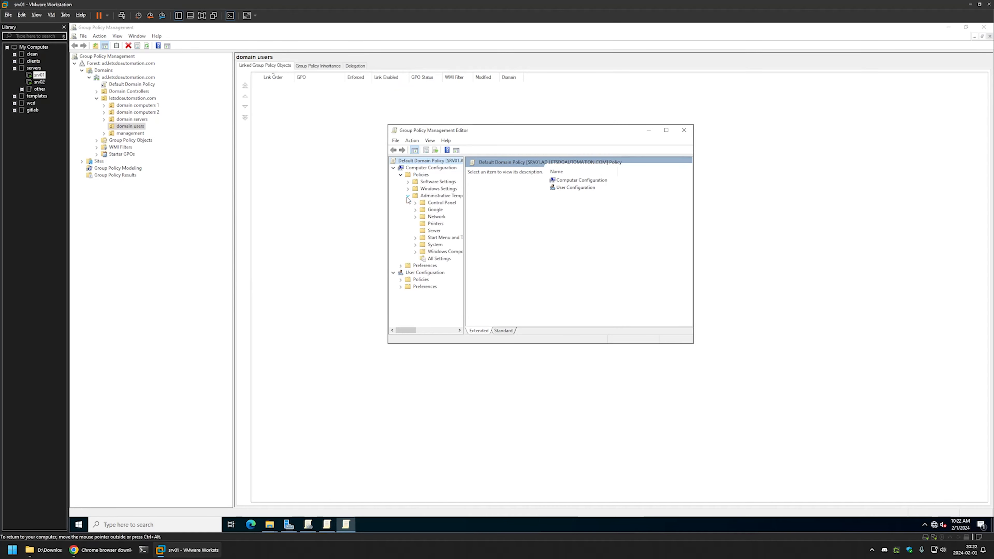
left_click_drag(465, 215, 635, 210)
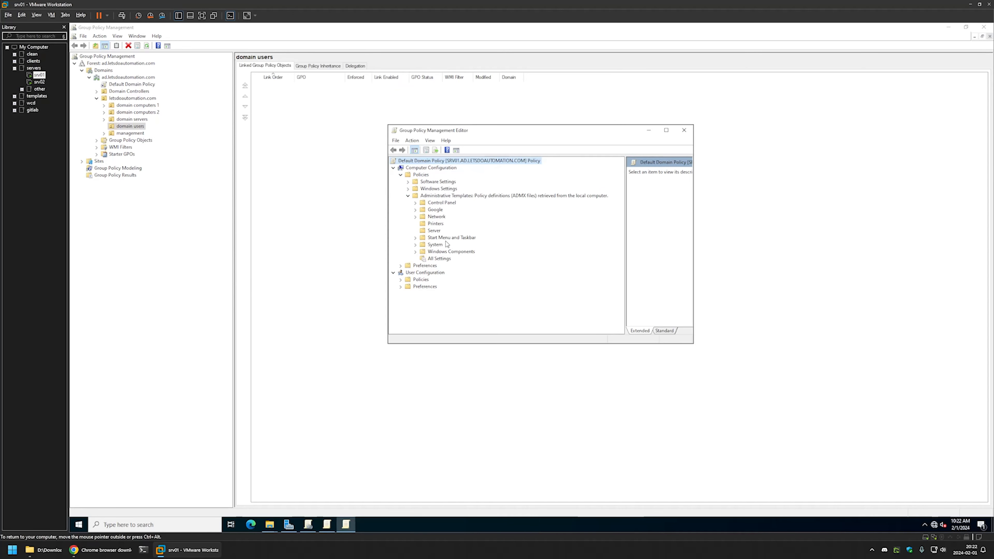
left_click(415, 210)
left_click(424, 218)
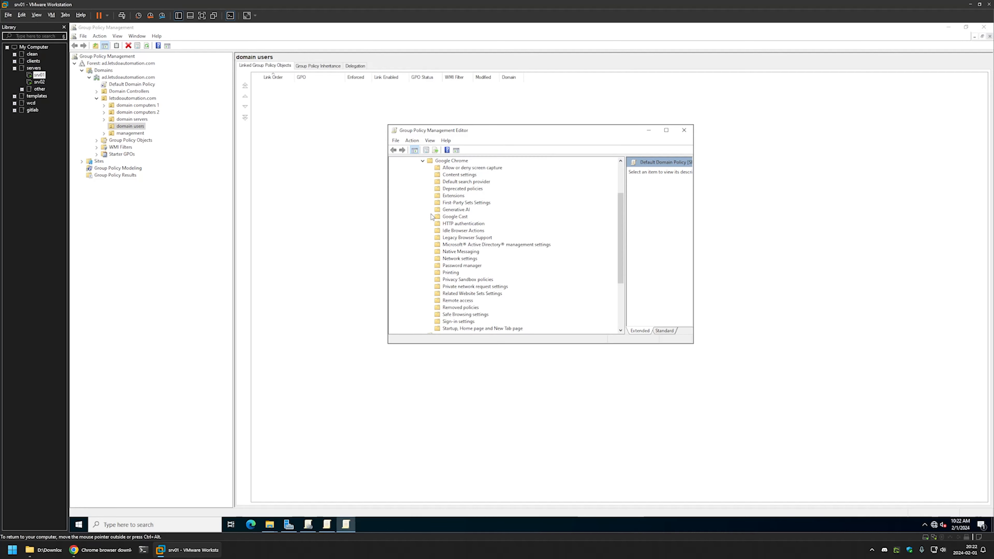
Look through the Google Chrome policy settings, then widen the tree again to show the full Administrative Templates label
left_click(451, 160)
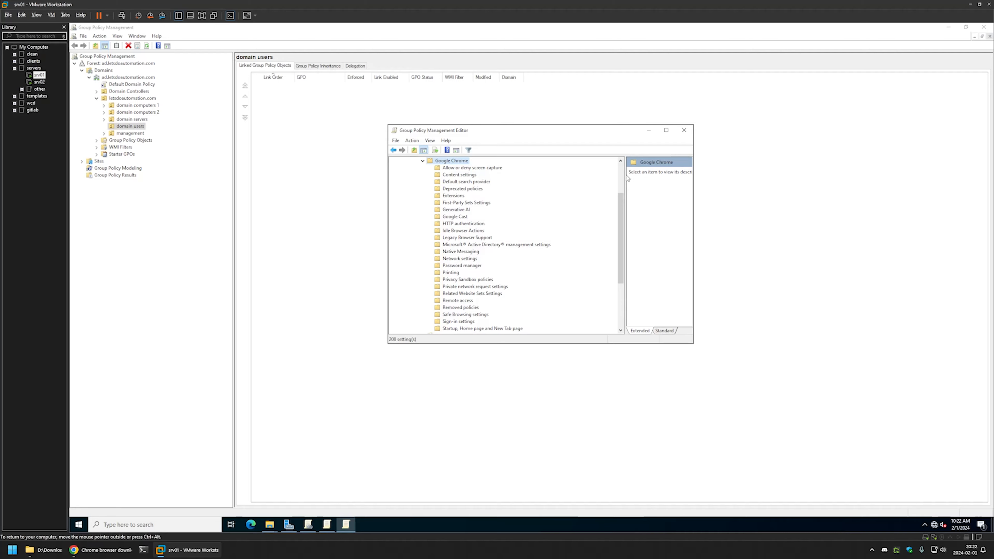
left_click_drag(624, 174, 477, 173)
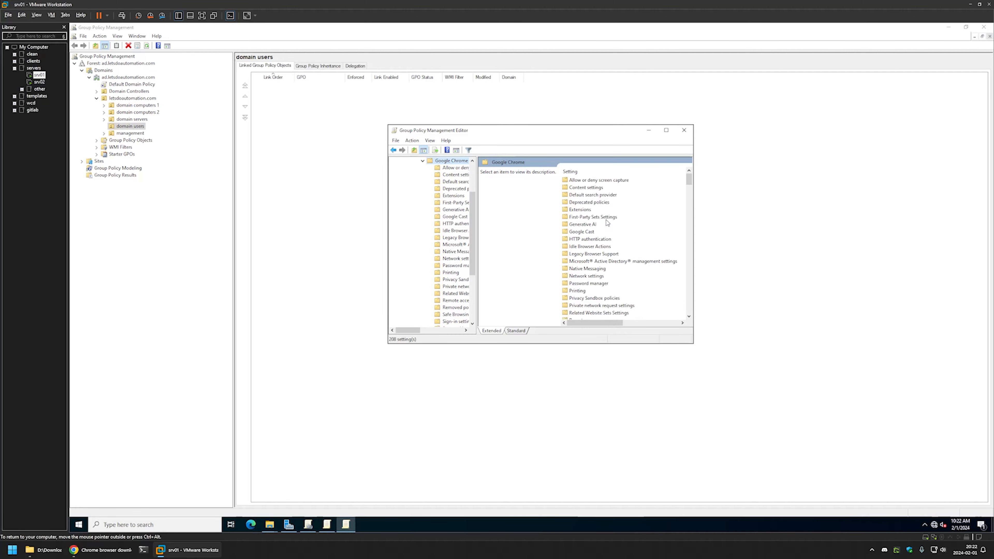
scroll(608, 221, "down", 20)
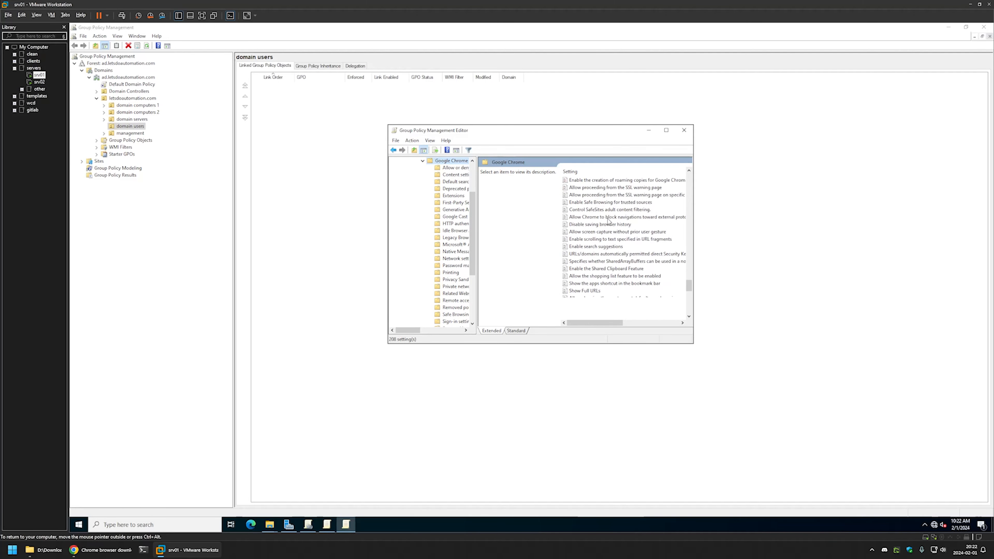
scroll(614, 221, "up", 20)
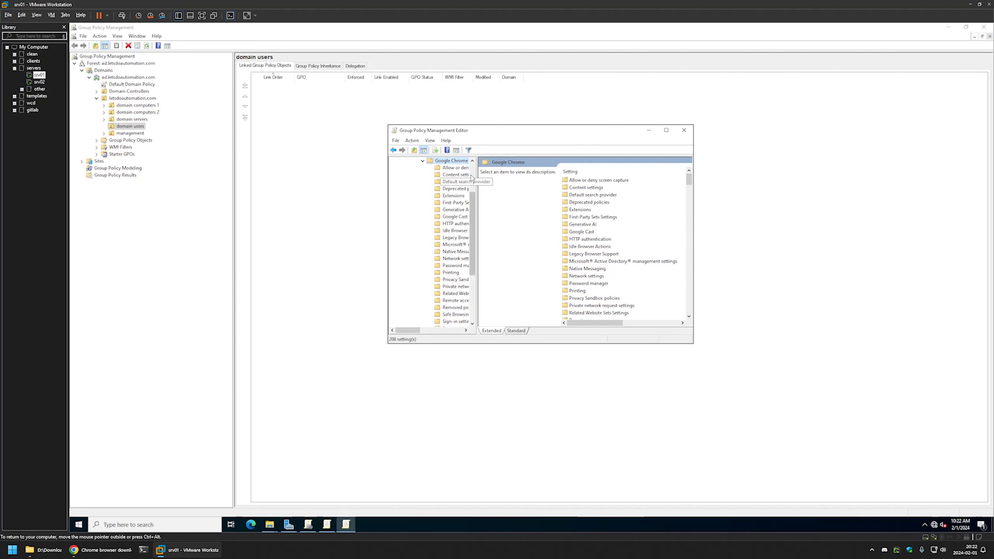
left_click_drag(476, 175, 653, 180)
scroll(599, 204, "up", 3)
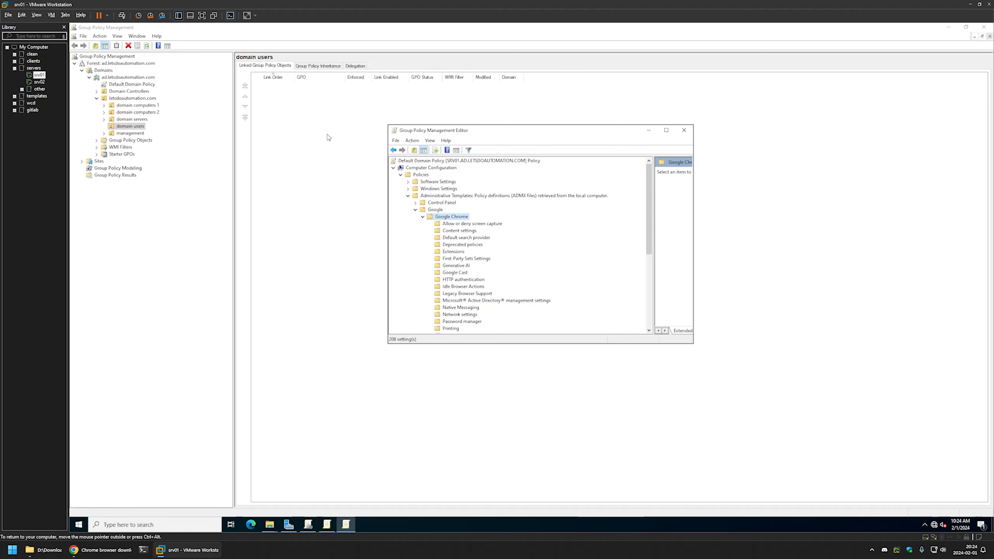
Switch to the srv02 virtual machine, launch Group Policy Management from Server Manager and open the Default Domain Policy for editing
left_click(39, 82)
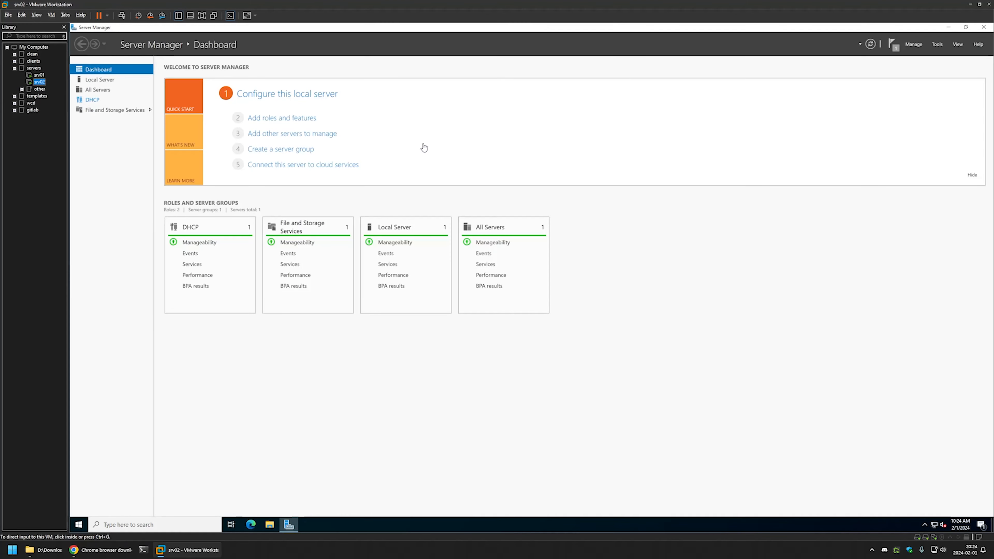
left_click(938, 44)
left_click(931, 105)
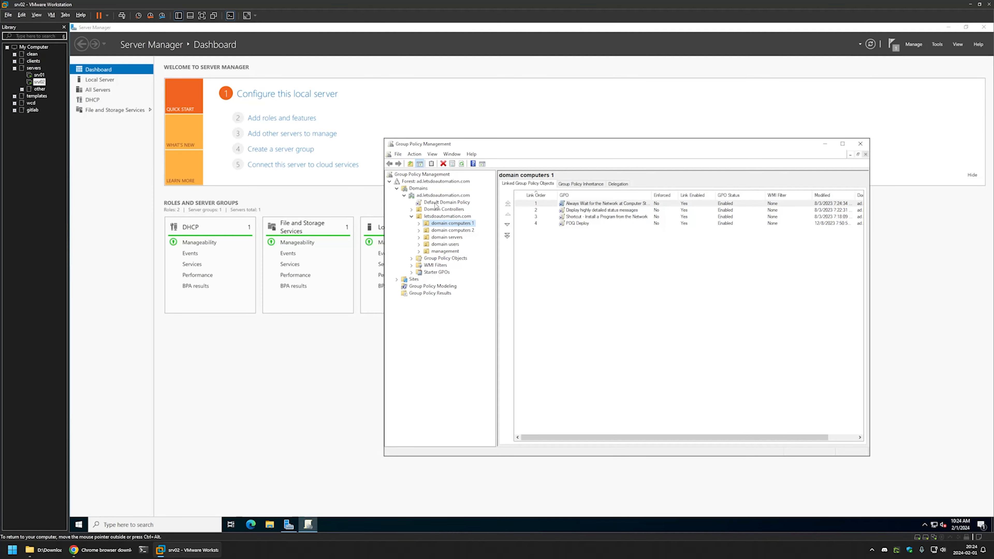
right_click(435, 203)
left_click(446, 207)
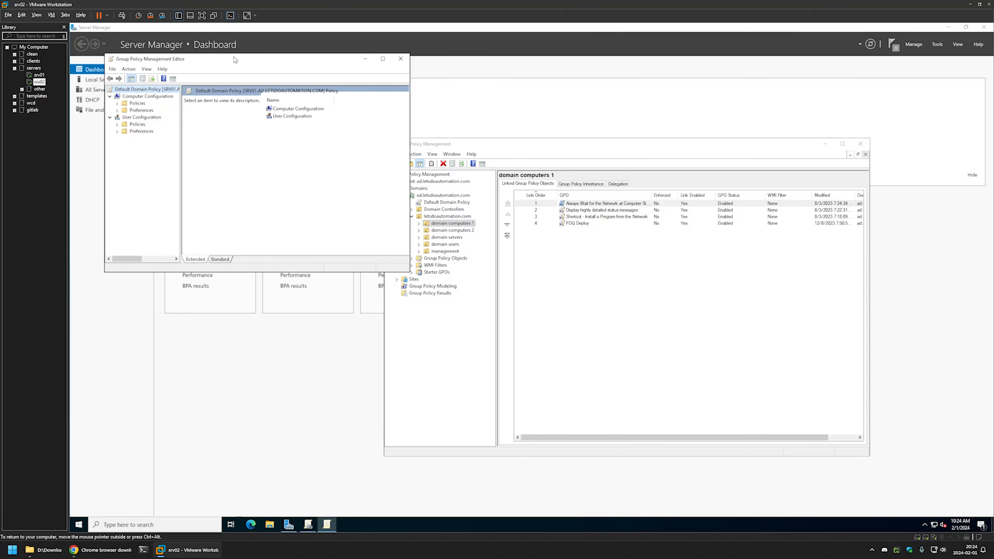
Expand Administrative Templates under srv02's Computer Configuration policies and widen the tree to check which template folders are listed
left_click_drag(235, 60, 475, 190)
left_click(357, 234)
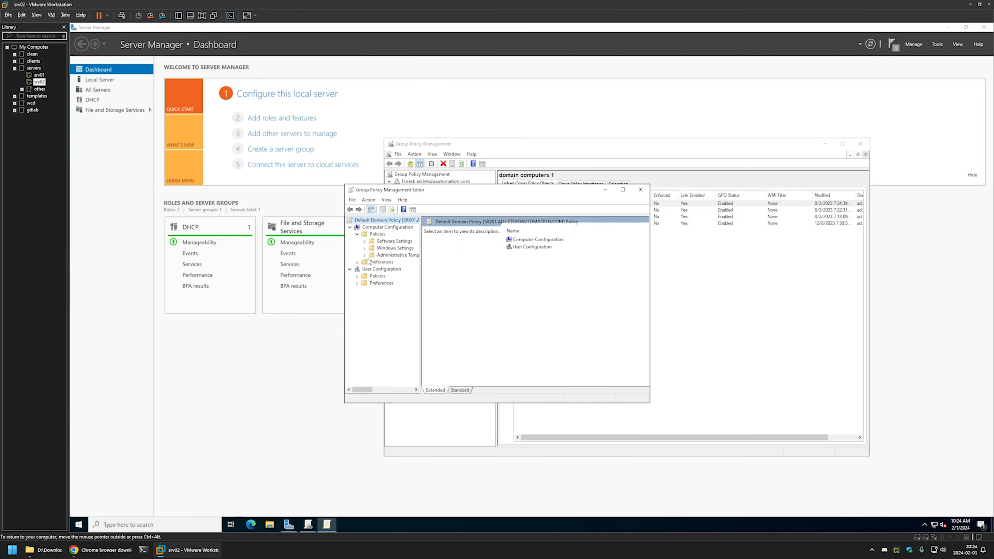
left_click(366, 256)
left_click_drag(422, 265, 484, 265)
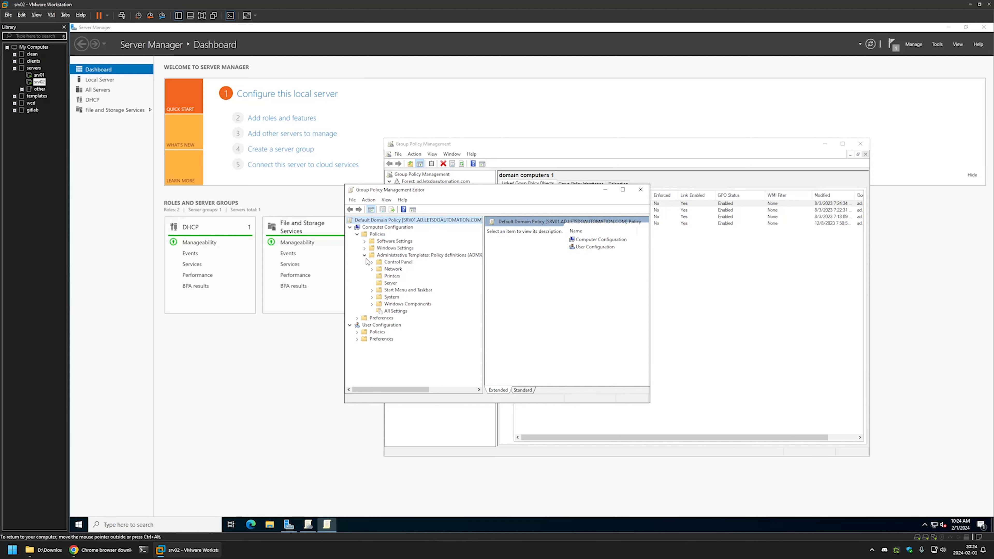
Compare the Administrative Templates trees on srv01 and srv02, finishing on srv01
left_click(39, 74)
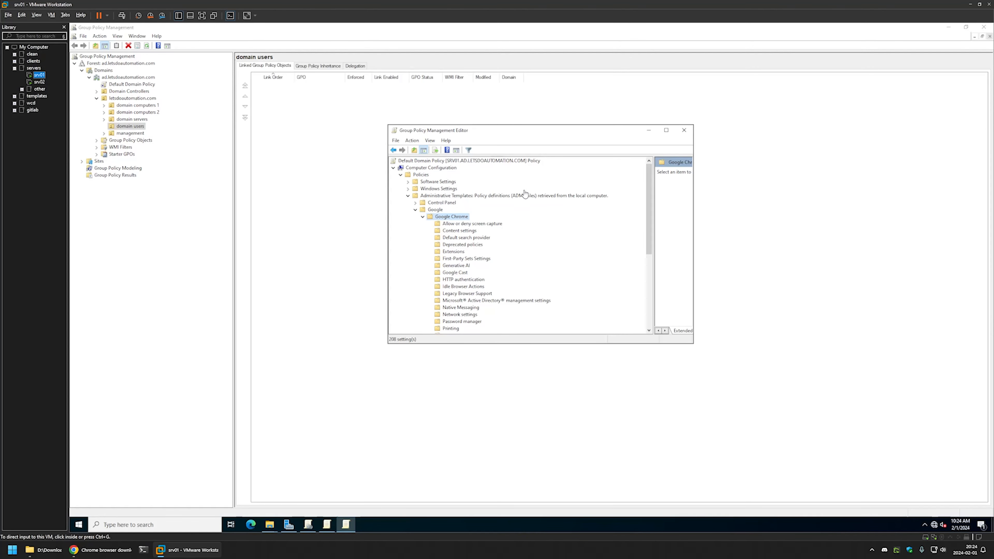
left_click(40, 82)
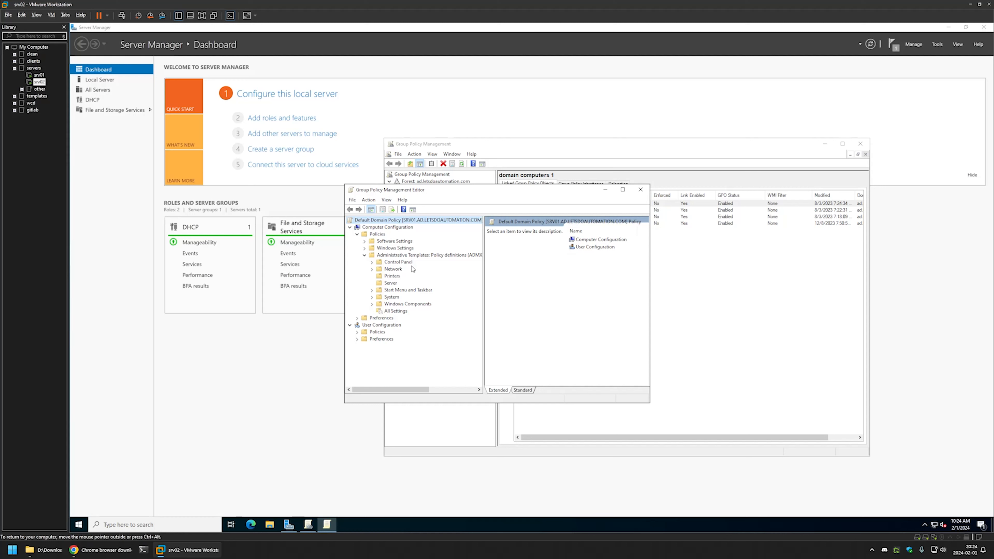
left_click(39, 74)
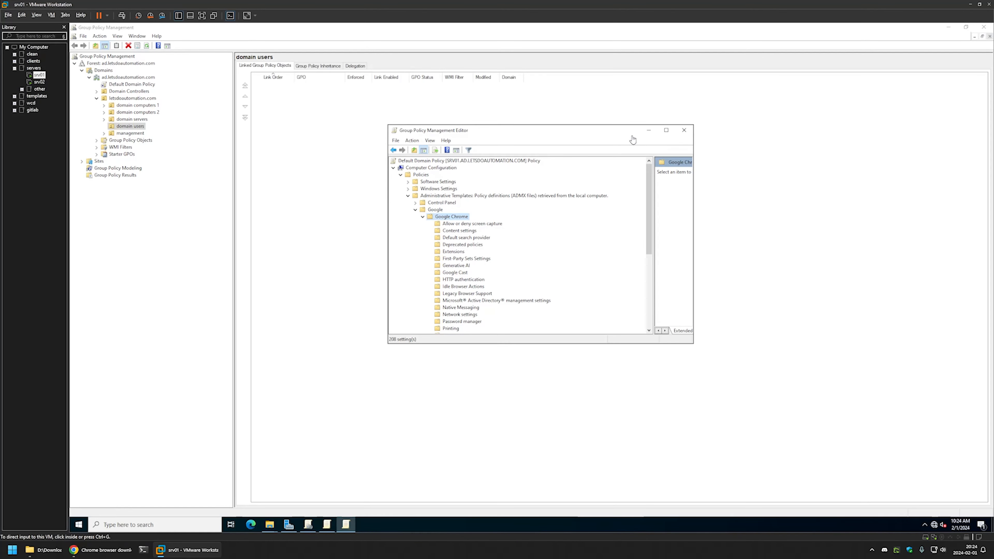
Close the Group Policy windows on srv01 and return to the admx and PolicyDefinitions folder windows
left_click(684, 130)
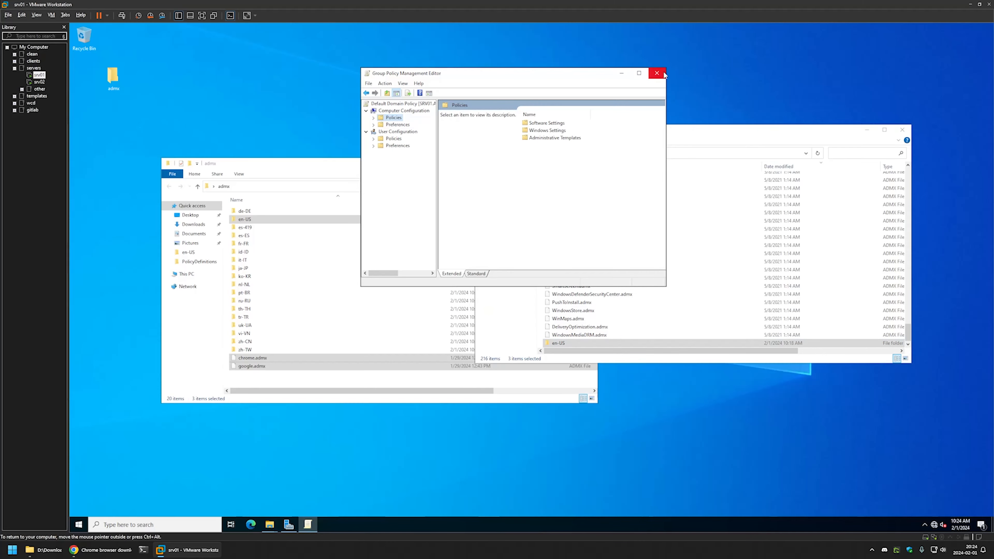
left_click(664, 74)
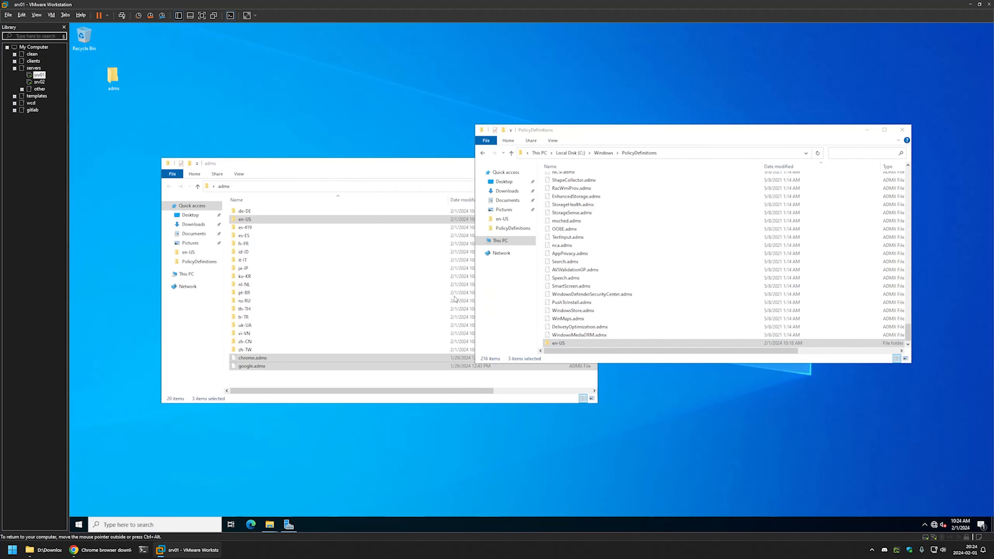
left_click(309, 164)
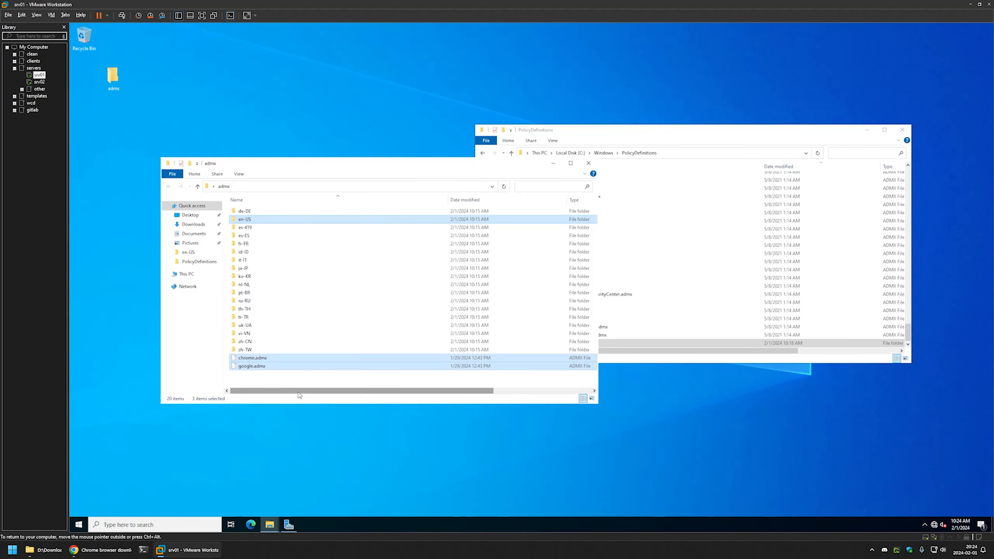
left_click(669, 351)
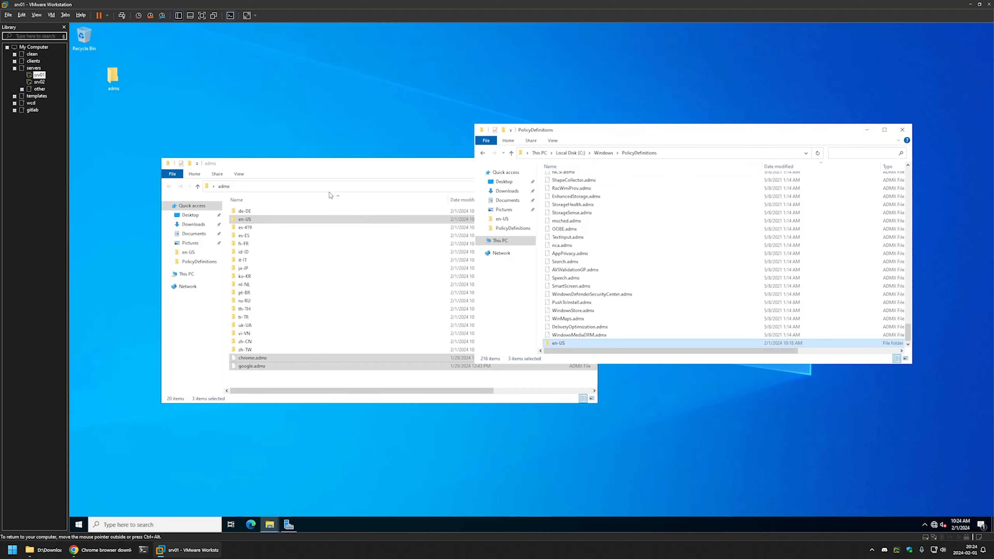
Browse the admx window to \\ad.letsdoautomation.com\SYSVOL\ad.letsdoautomation.com\Policies and bring the PolicyDefinitions window forward
left_click(336, 187)
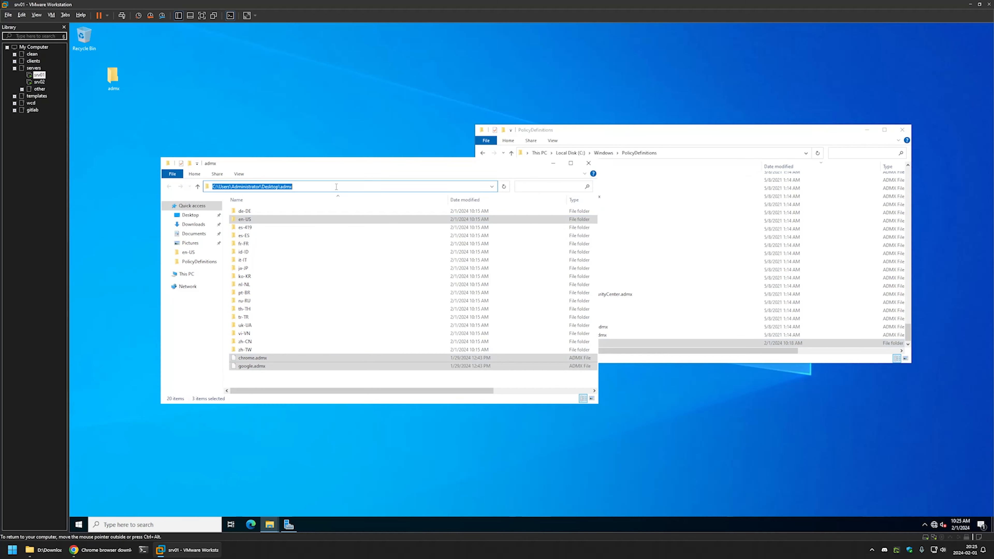
type("\\\\")
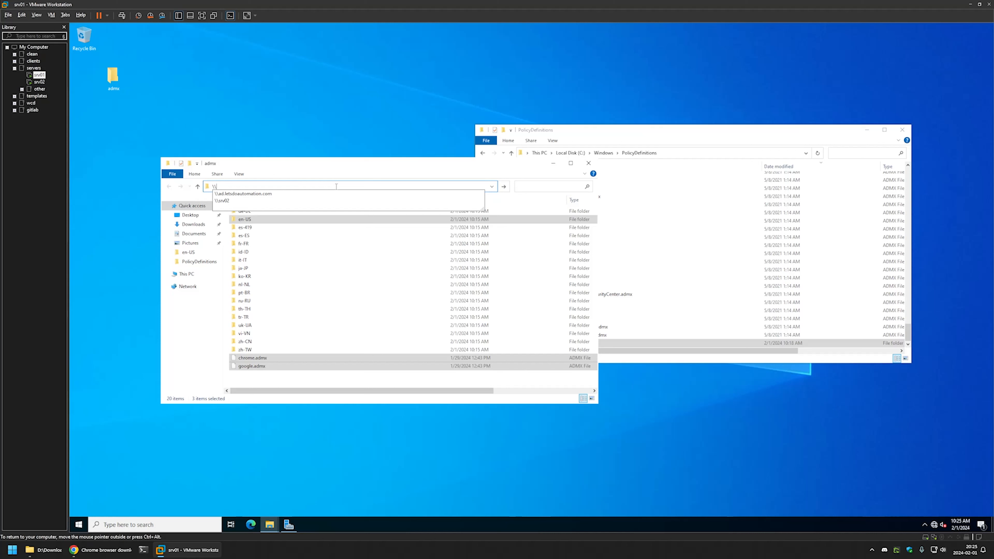
type("ad.")
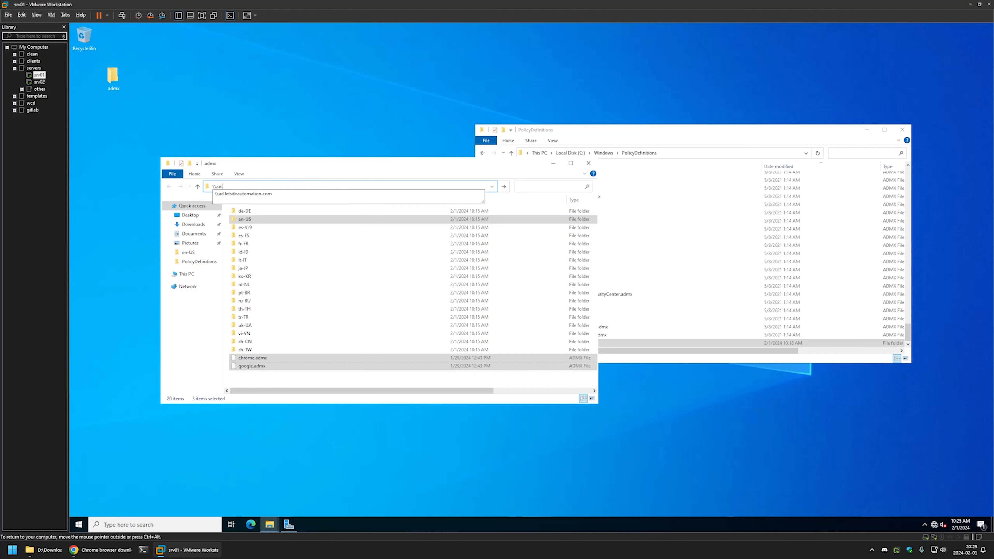
type("letsdoautomation.com")
key("Return")
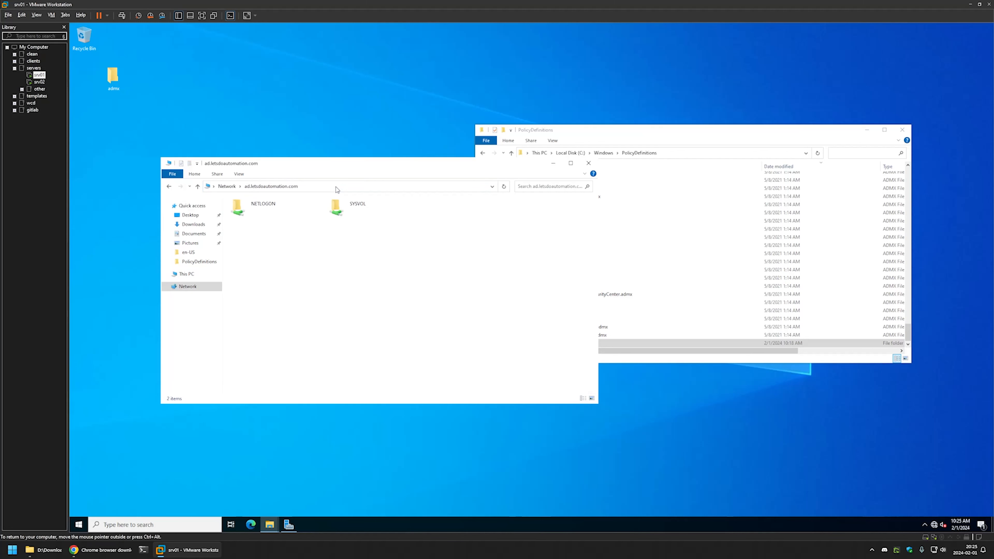
double_click(359, 213)
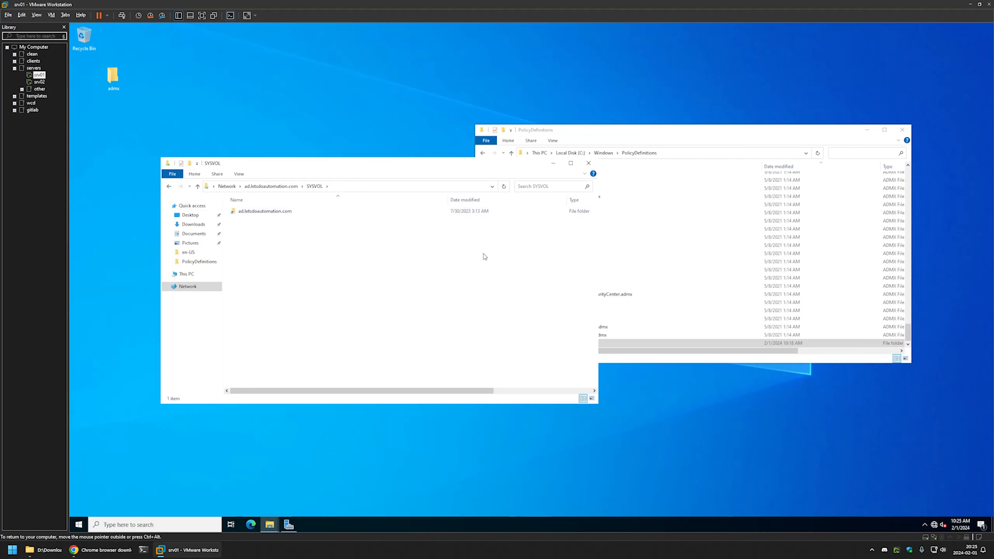
double_click(265, 212)
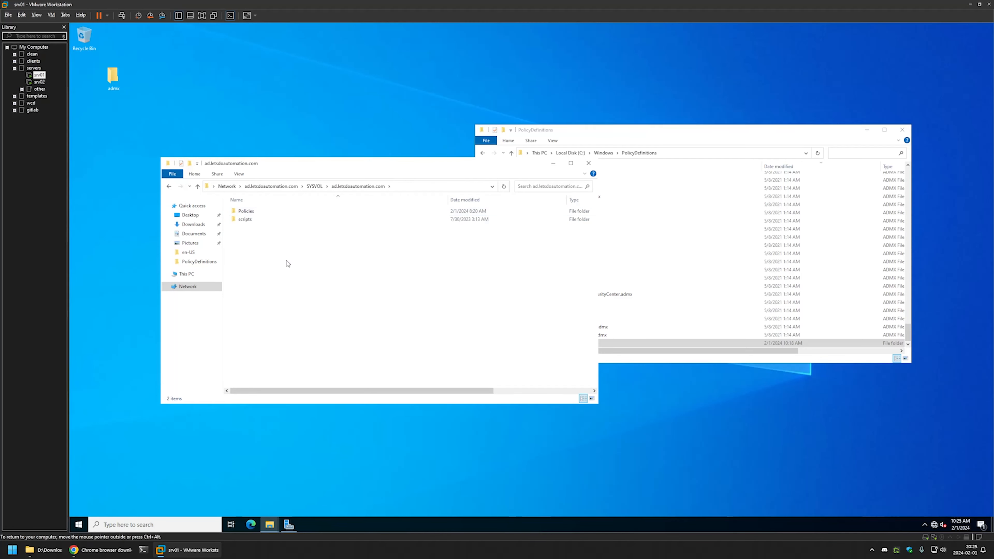
double_click(256, 211)
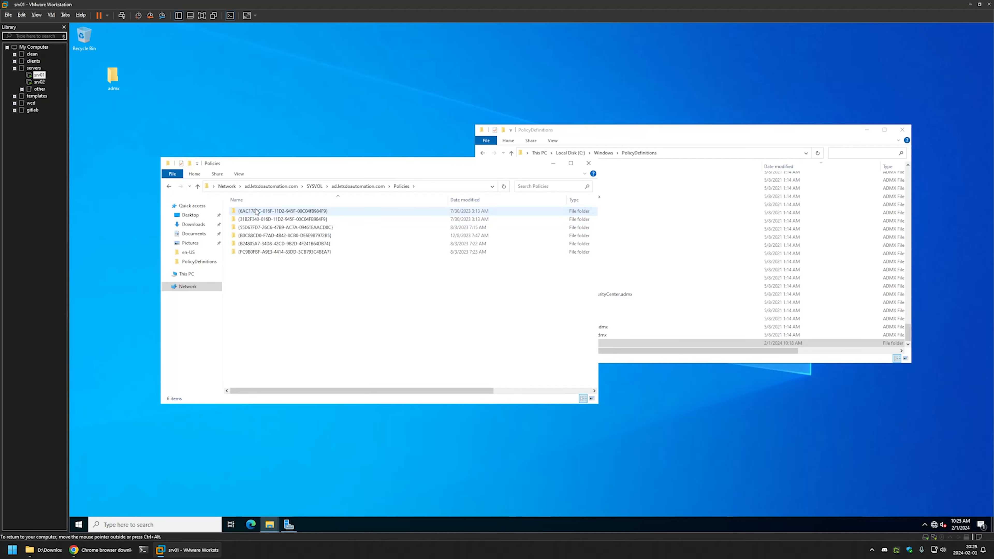
left_click(648, 136)
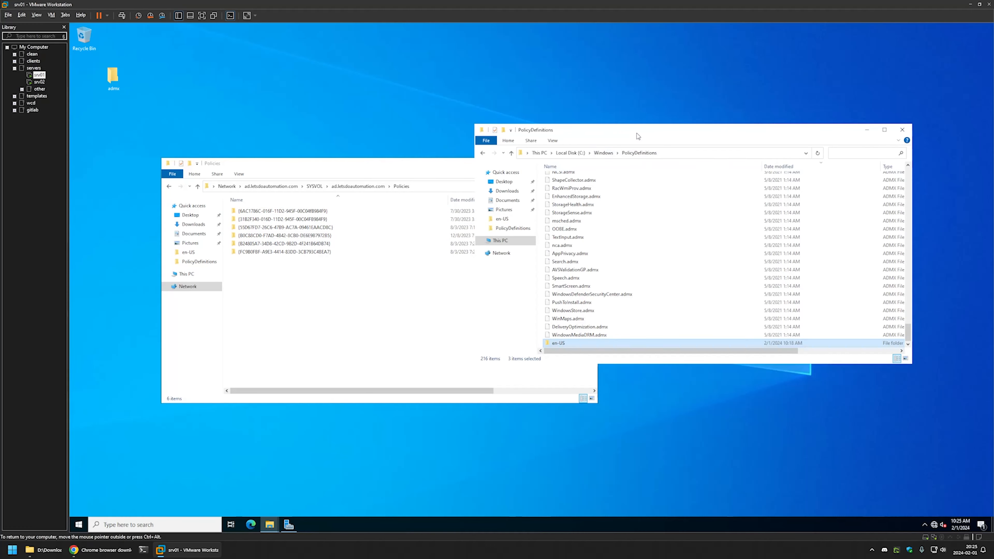
Copy the PolicyDefinitions folder from C:\Windows into the domain's SYSVOL Policies folder
left_click(610, 153)
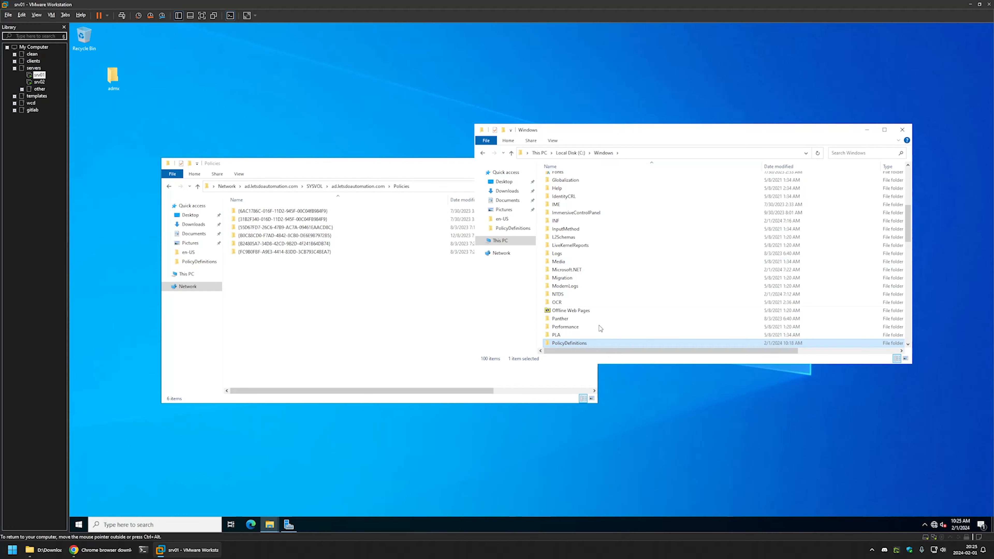
right_click(575, 344)
left_click(618, 436)
left_click(249, 274)
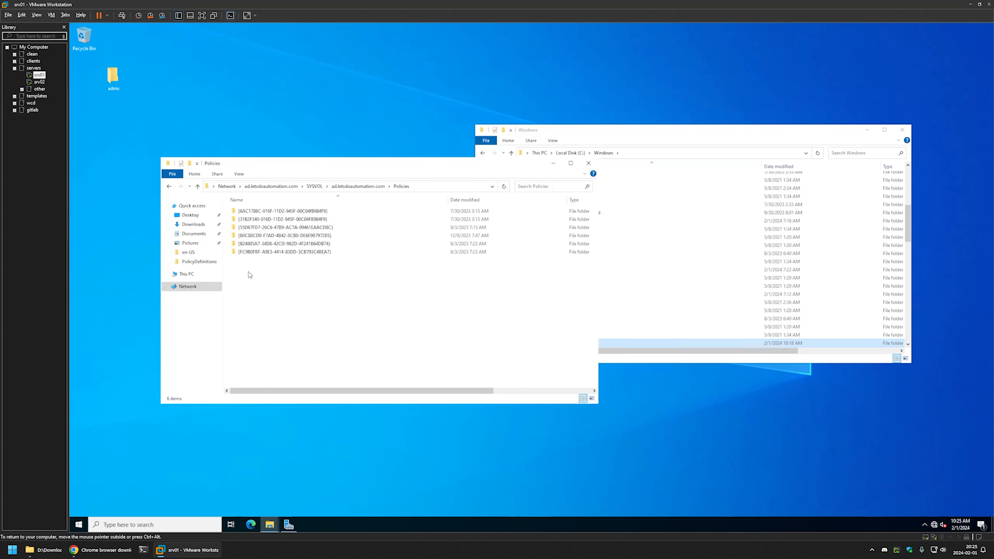
right_click(249, 272)
left_click(264, 319)
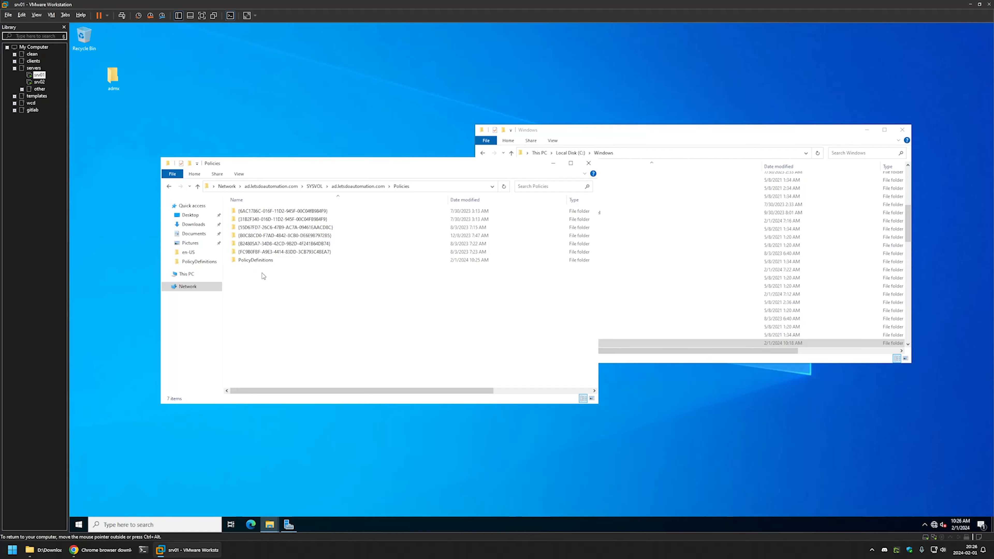
Open Group Policy Management from Server Manager on srv01 and open the Default Domain Policy for editing
left_click(290, 524)
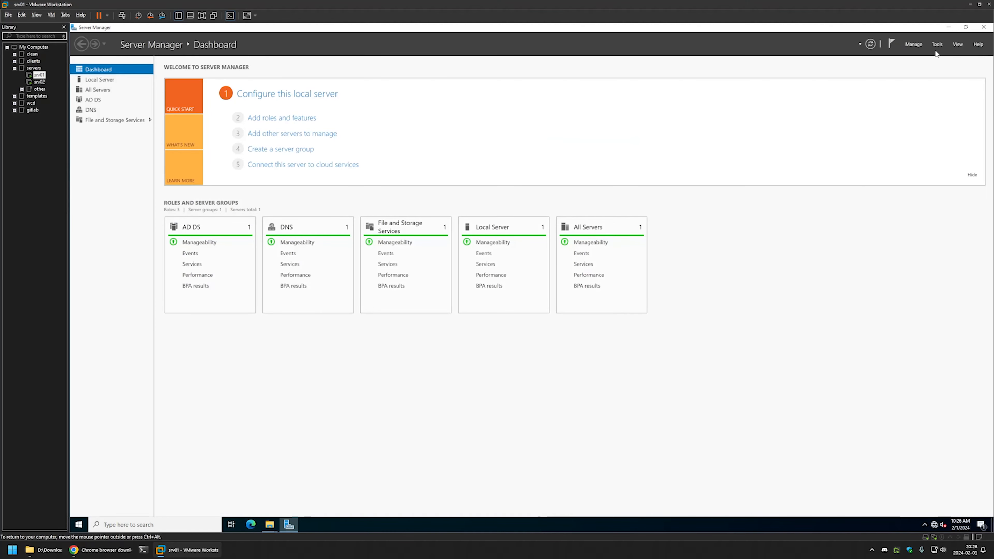
left_click(937, 44)
left_click(913, 157)
right_click(133, 86)
left_click(147, 90)
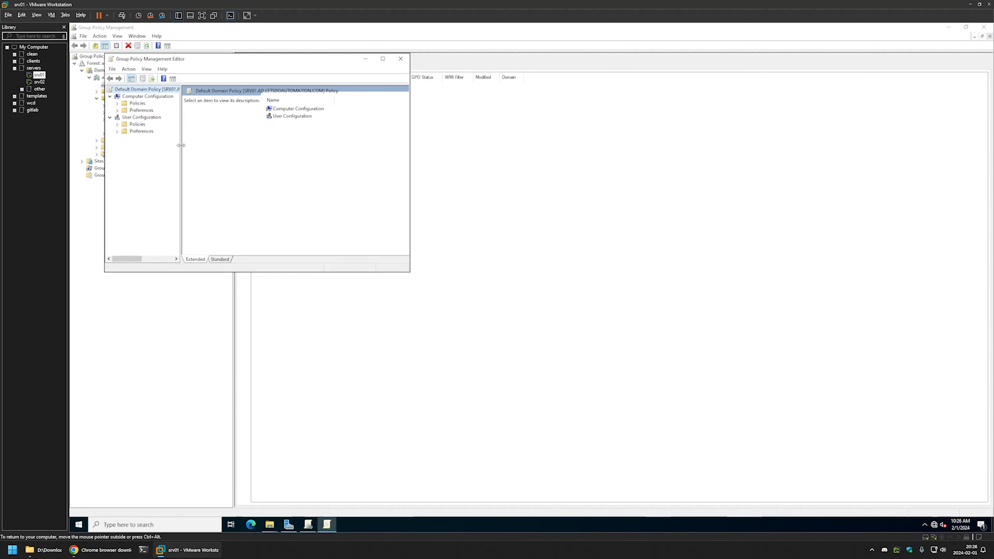
Expand Administrative Templates under srv01's Computer Configuration policies and widen the tree to check the template source and folders
left_click_drag(179, 148, 292, 147)
left_click(118, 103)
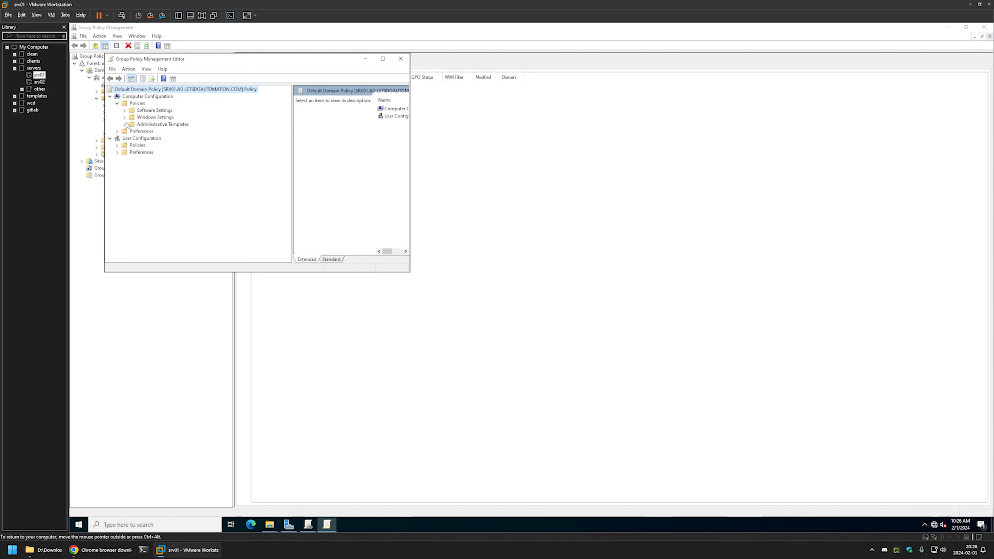
left_click(125, 124)
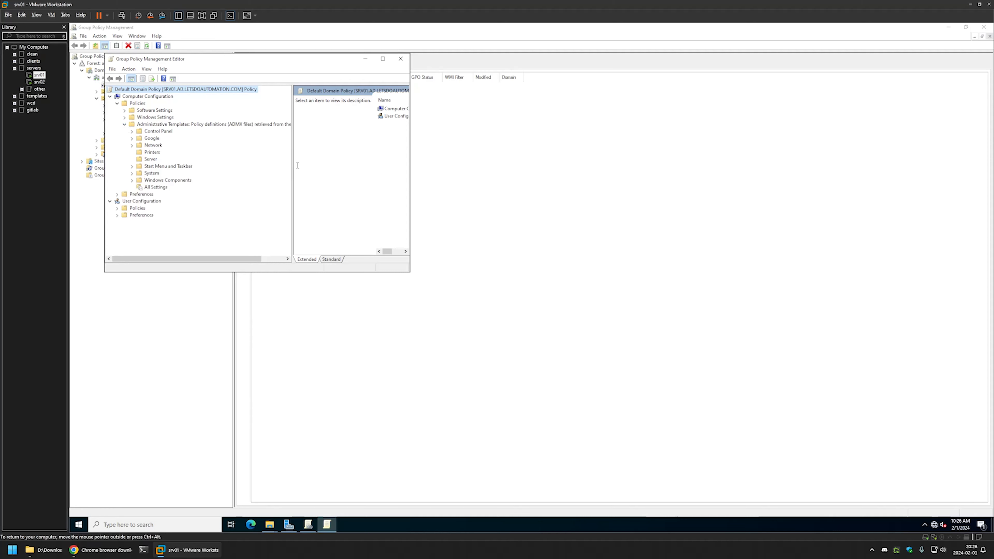
left_click_drag(292, 160, 370, 159)
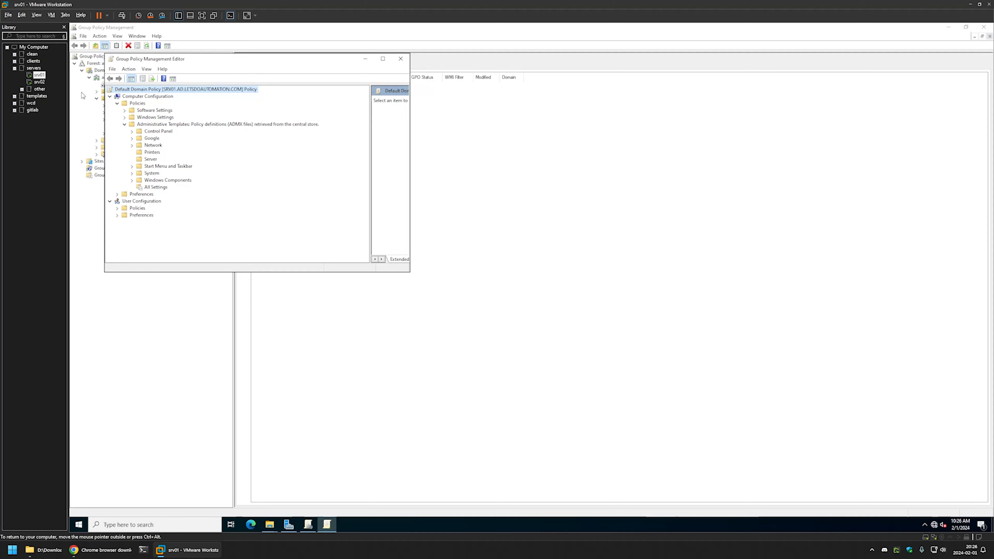
Switch to srv02, close its open policy editor and reopen the Default Domain Policy for editing
left_click(39, 82)
left_click(452, 287)
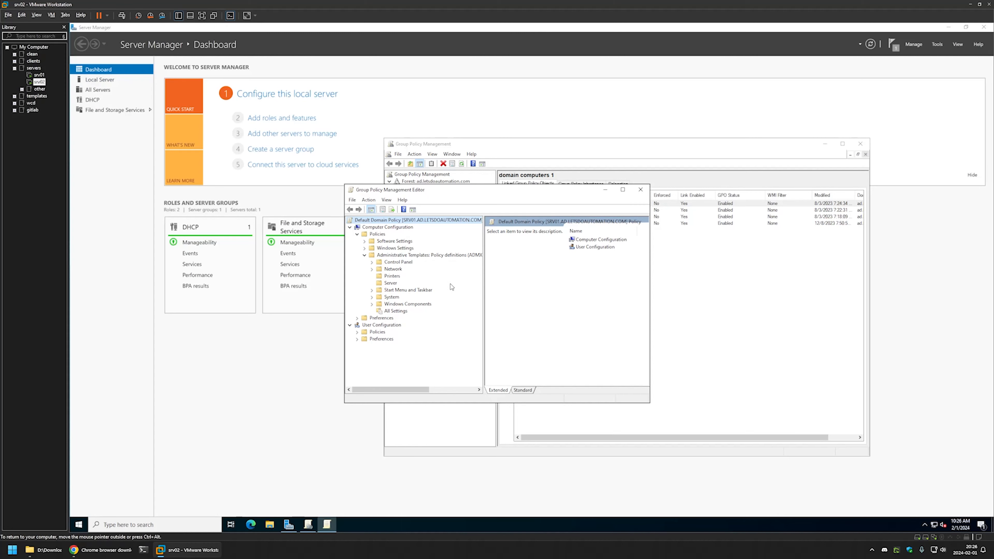
left_click(640, 189)
right_click(427, 204)
left_click(428, 206)
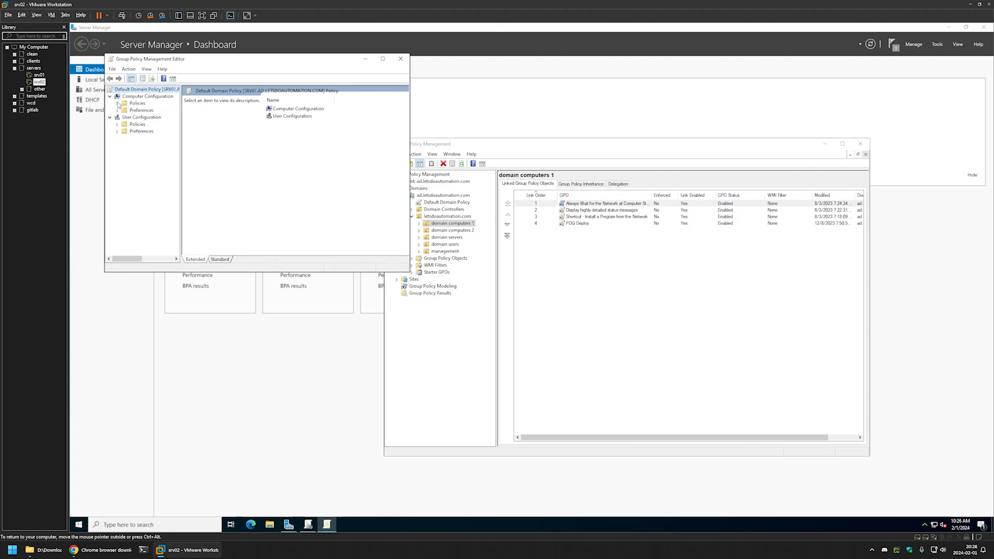
Expand Administrative Templates under srv02's Computer Configuration policies and widen the tree to read the template source
left_click(117, 103)
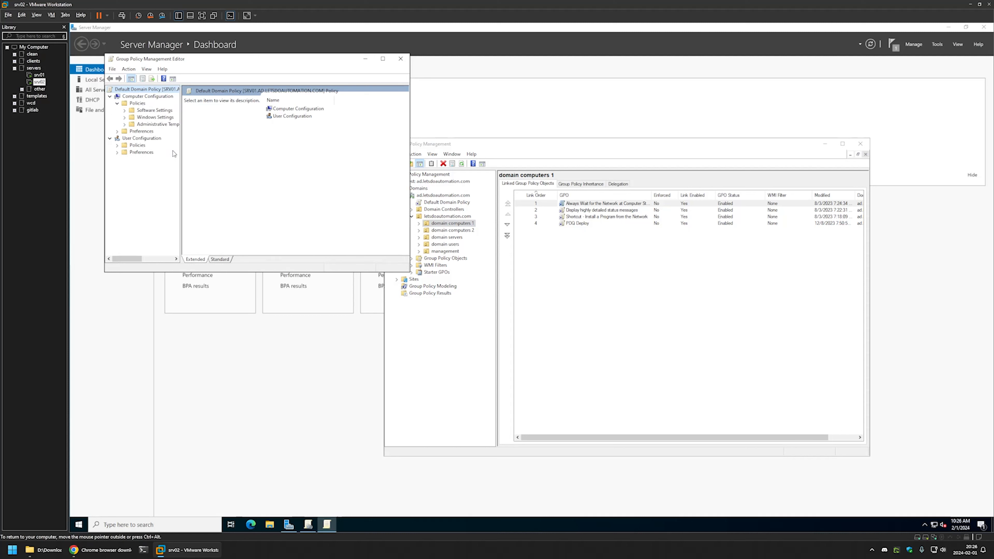
left_click(124, 124)
left_click_drag(181, 138, 348, 138)
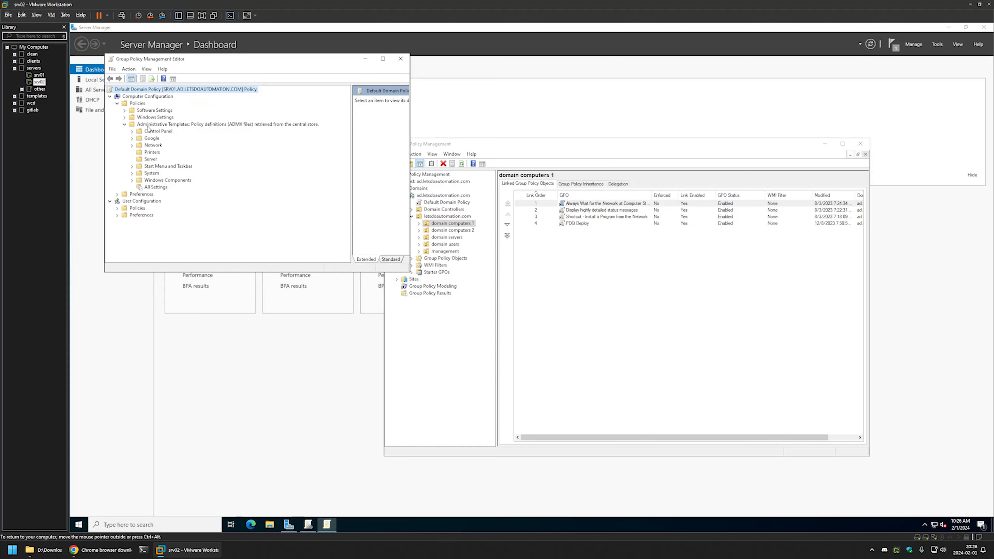
Expand the Google and Google Chrome folders on srv02 and adjust the tree's width to examine the Chrome policy categories
double_click(140, 139)
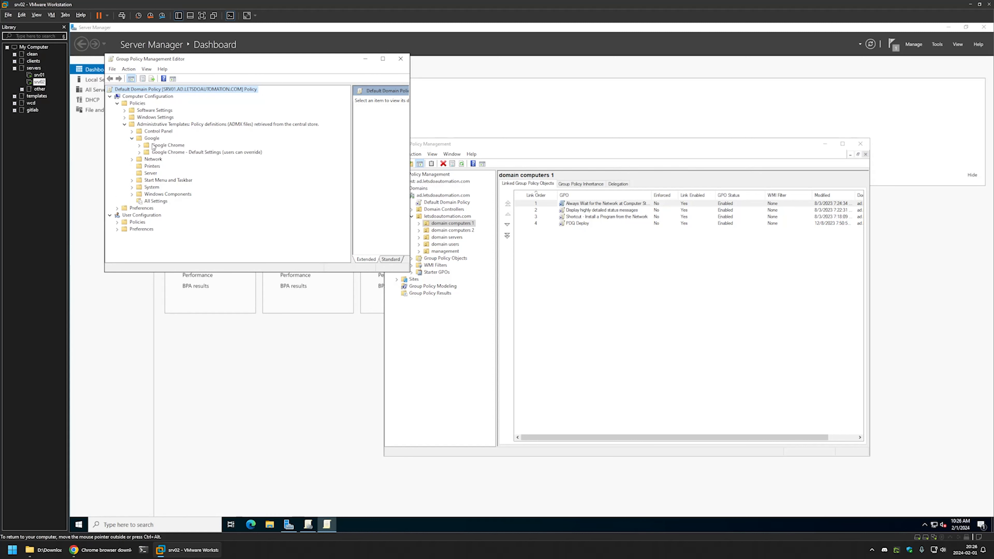
double_click(142, 146)
left_click(168, 89)
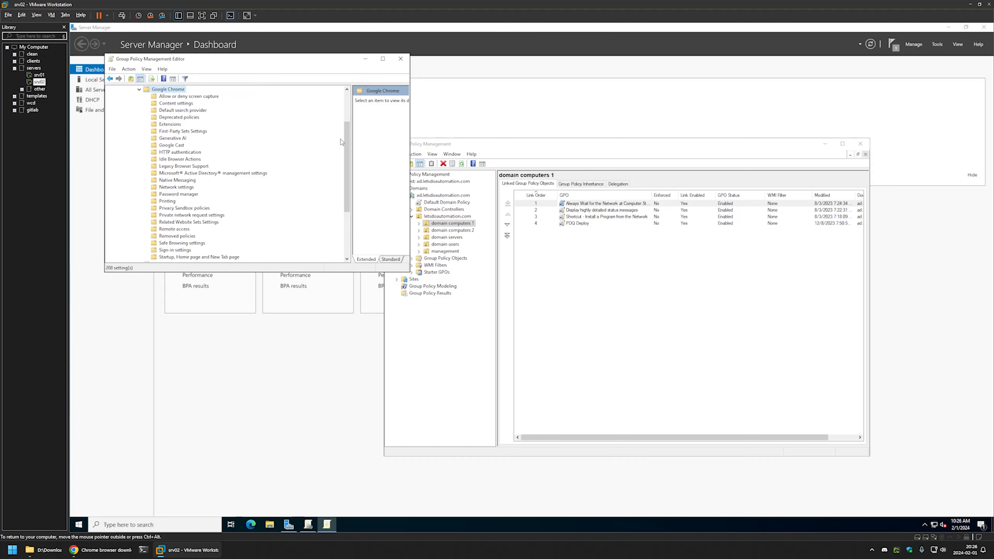
left_click_drag(312, 109, 294, 114)
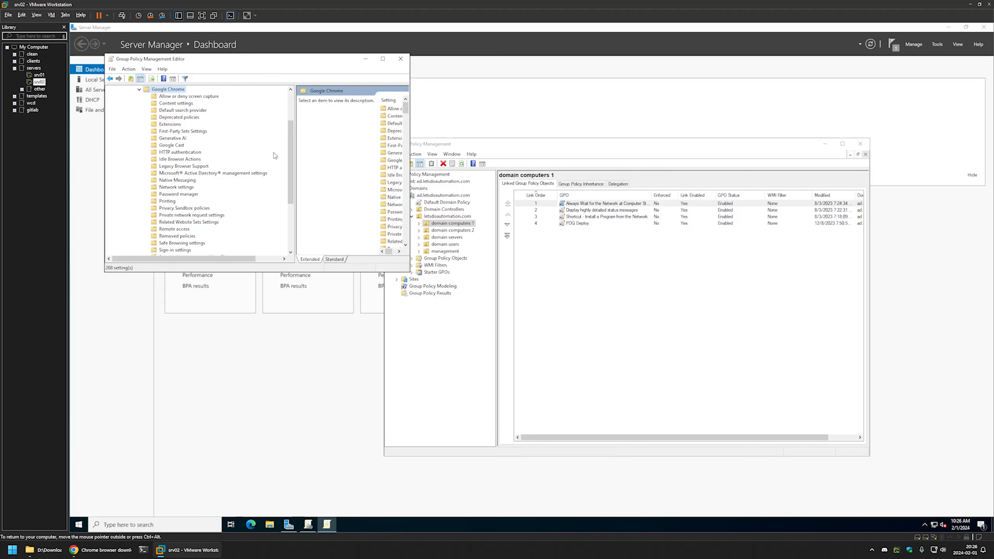
scroll(276, 155, "up", 3)
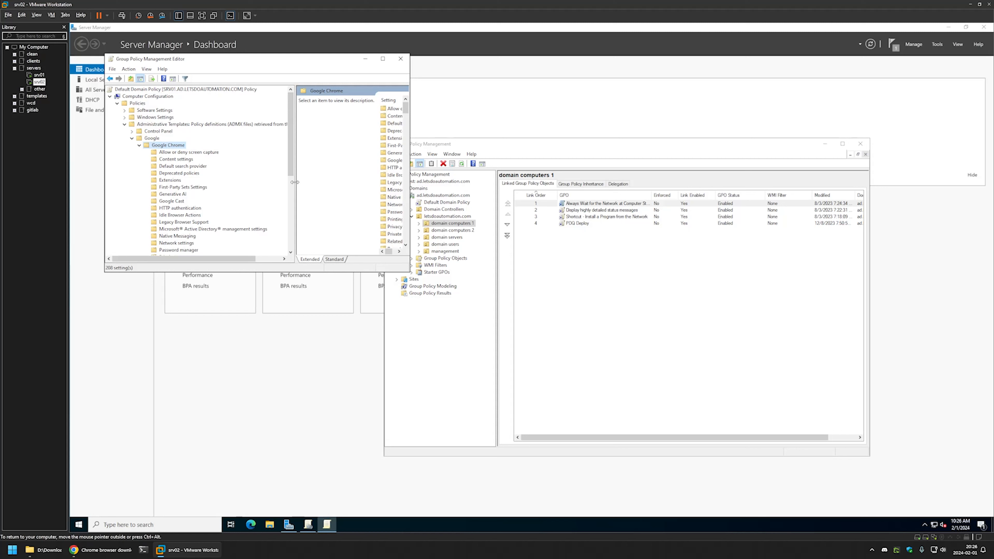
left_click_drag(294, 182, 371, 181)
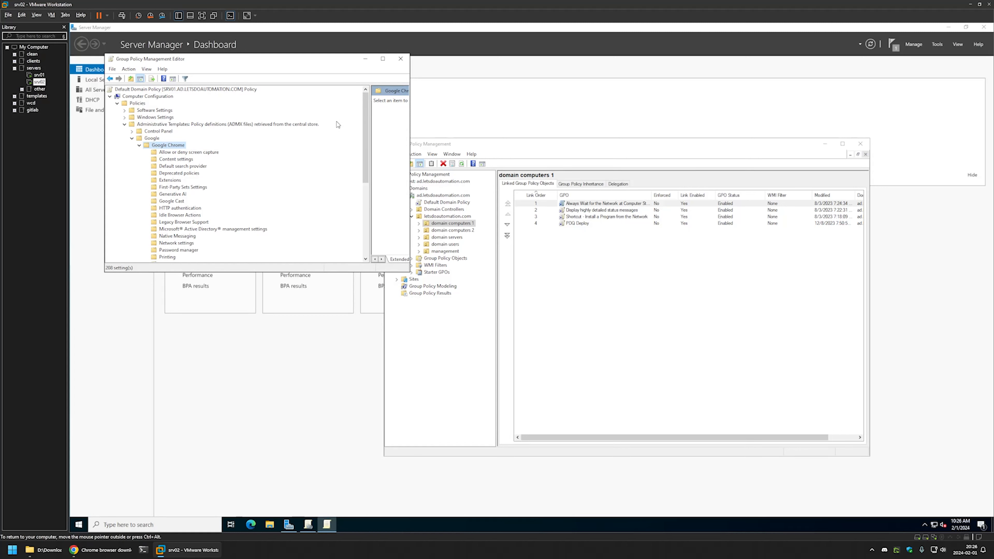